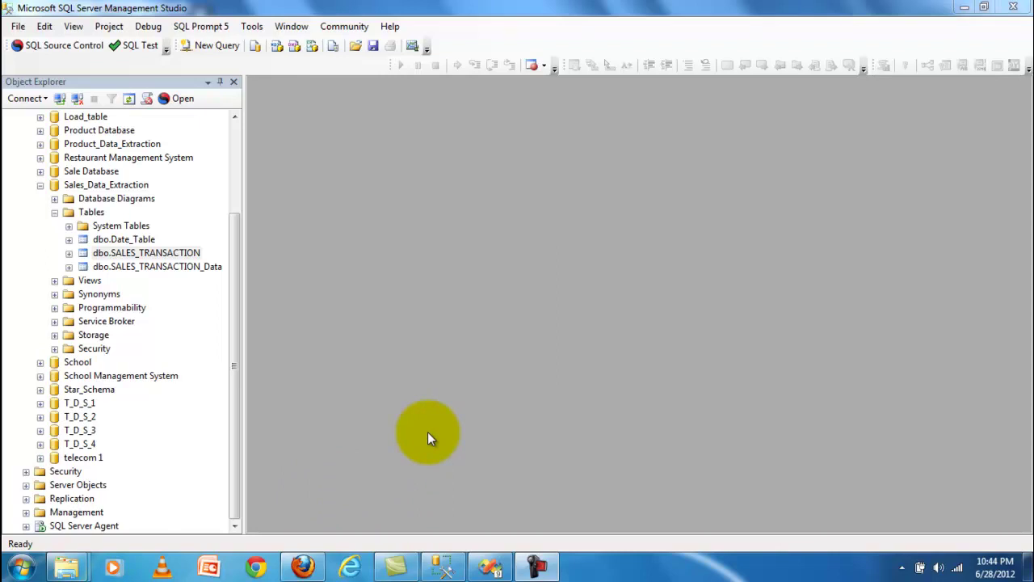
Open the Before Denormalization diagram from the imp diagrams folder, examine its table relationships, and close it.
mouse_move(449, 565)
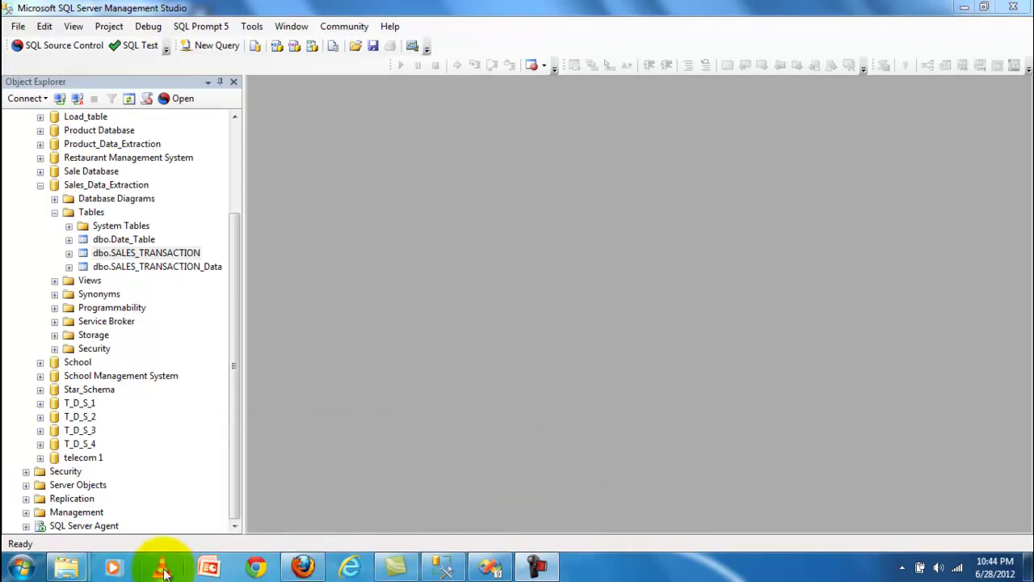
mouse_move(67, 564)
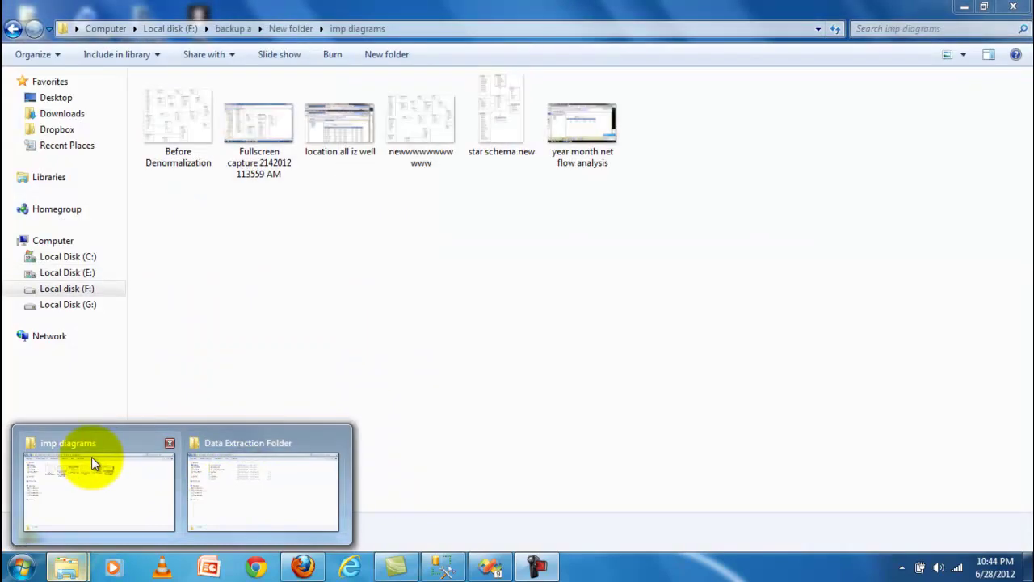
left_click(91, 461)
left_click(183, 99)
double_click(183, 98)
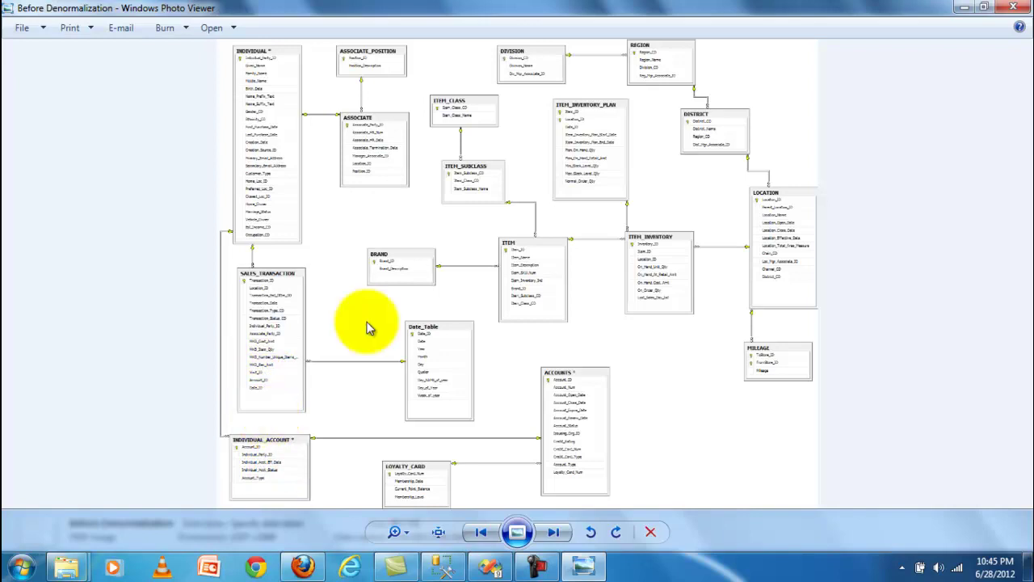
left_click(1012, 6)
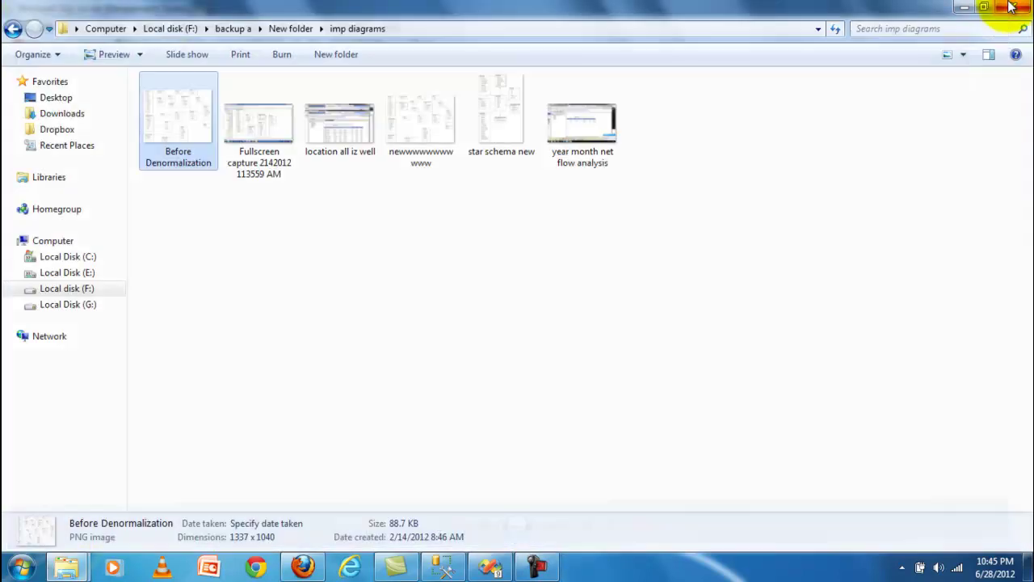
Open the star schema new diagram, examine the fact table and its dimensions, and close it.
double_click(482, 103)
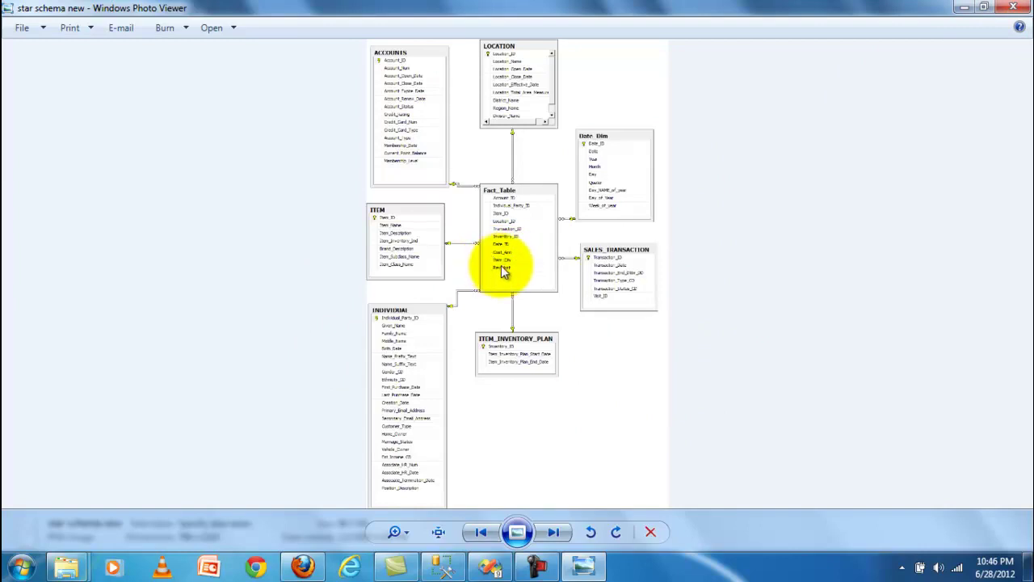
left_click(1012, 7)
left_click(407, 289)
Switch to SQL Server Management Studio and query the top 1000 rows of dbo.SALES_TRANSACTION in the Sales_Data_Extraction database.
mouse_move(426, 571)
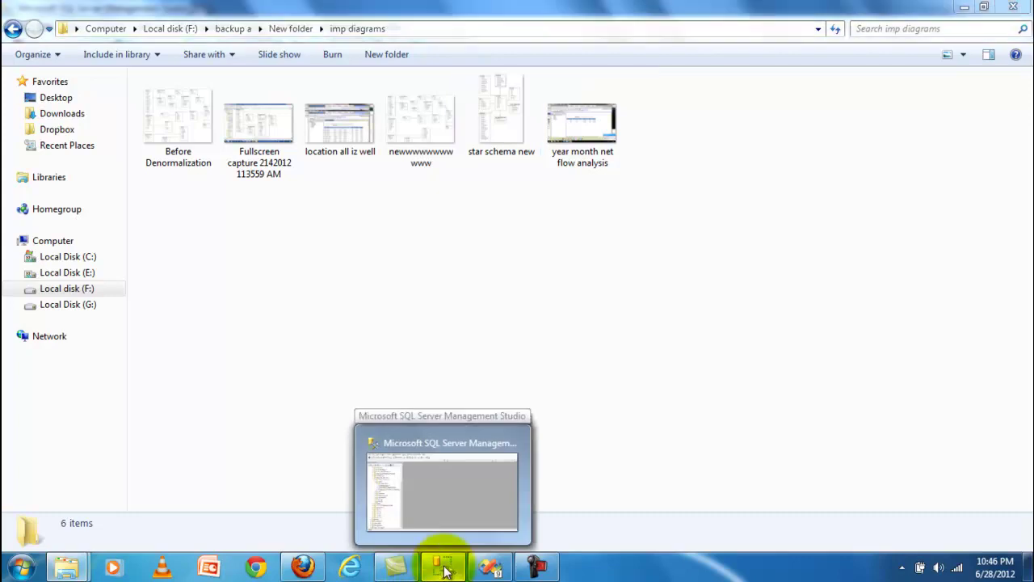
left_click(443, 570)
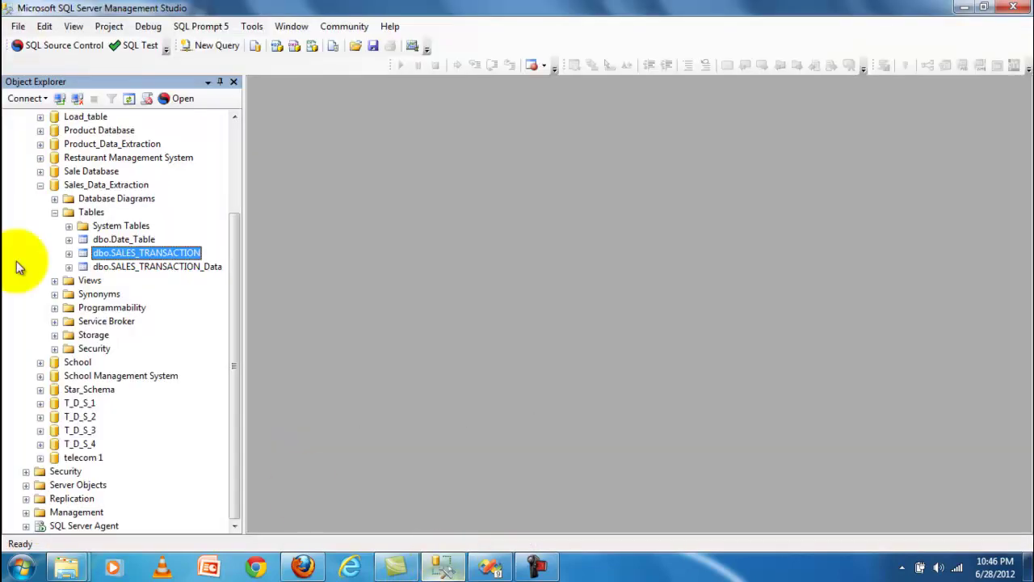
left_click(39, 185)
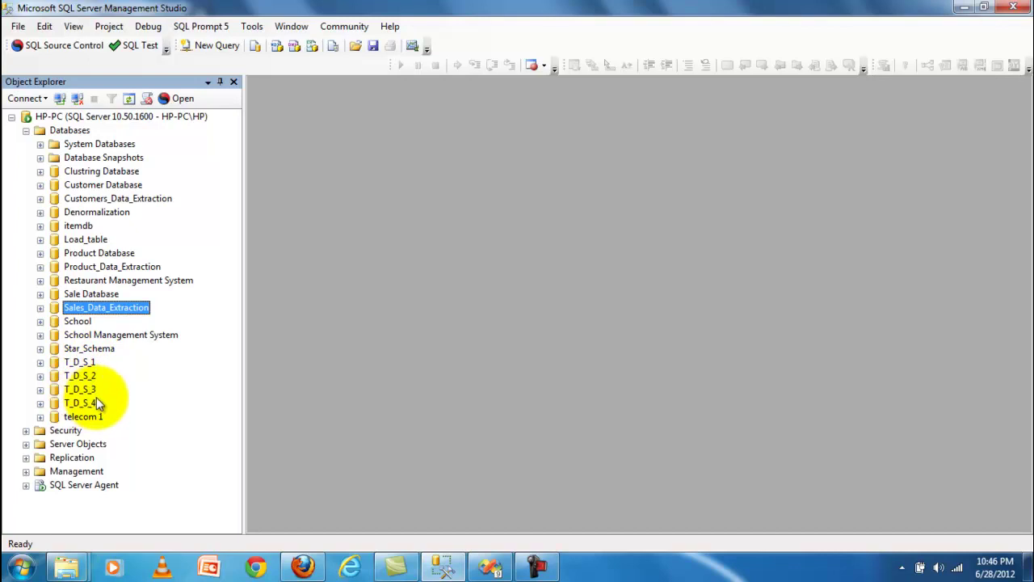
left_click(40, 308)
right_click(153, 378)
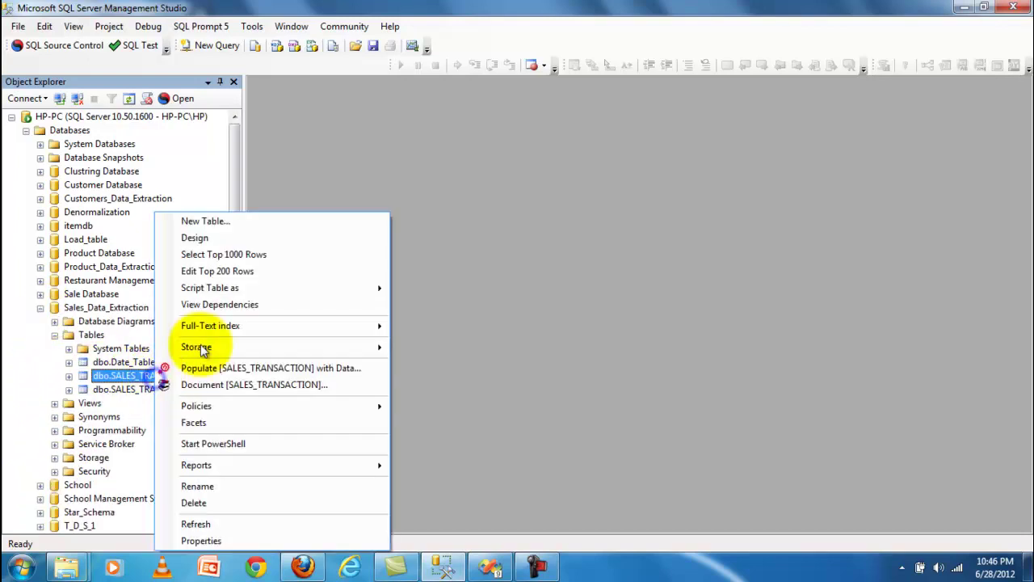
left_click(311, 258)
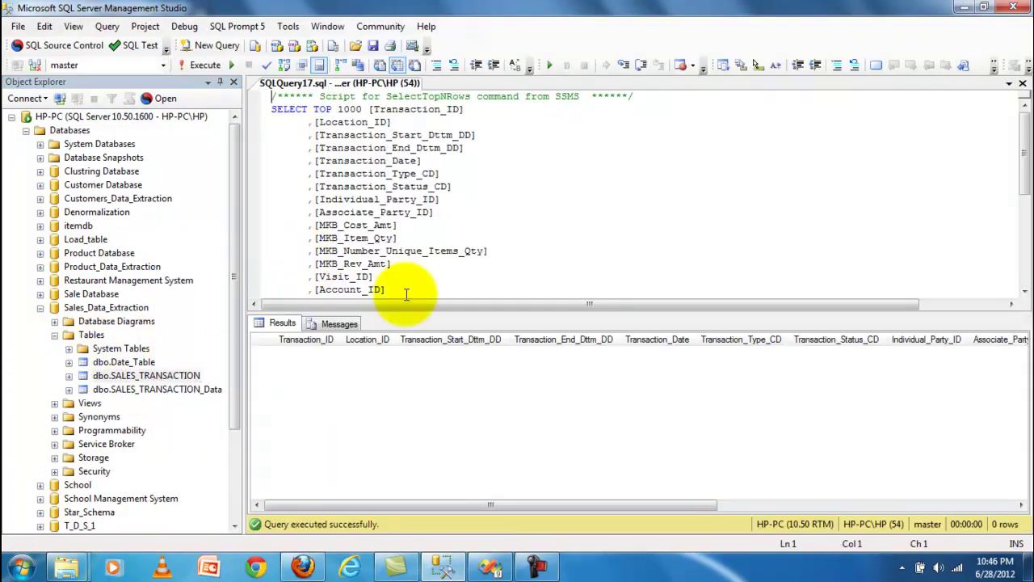
left_click_drag(1028, 178, 1028, 199)
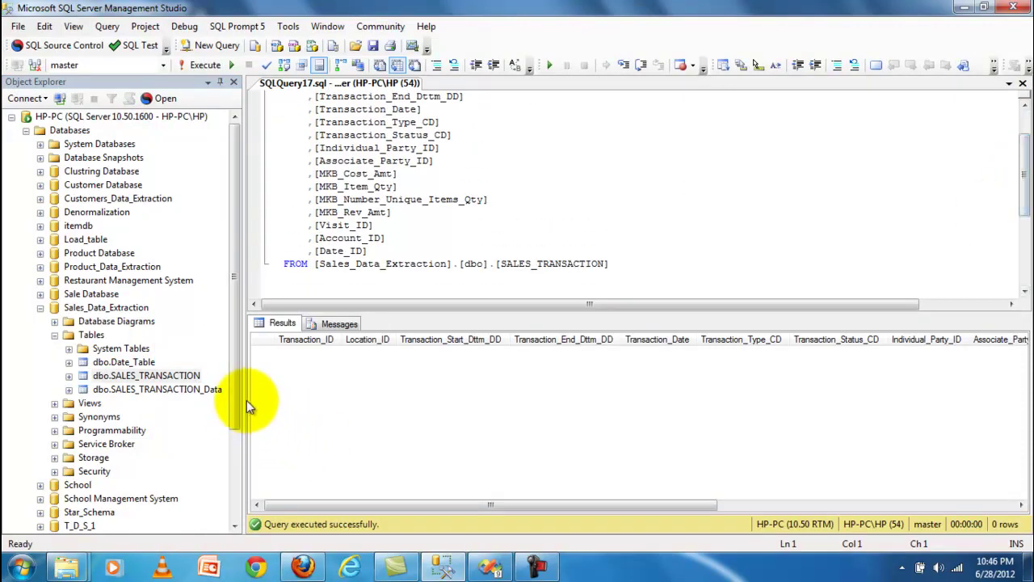
Start the SQL Server Agent job Sale Transaction Countinous Update and close the job progress dialog.
left_click_drag(235, 406, 235, 476)
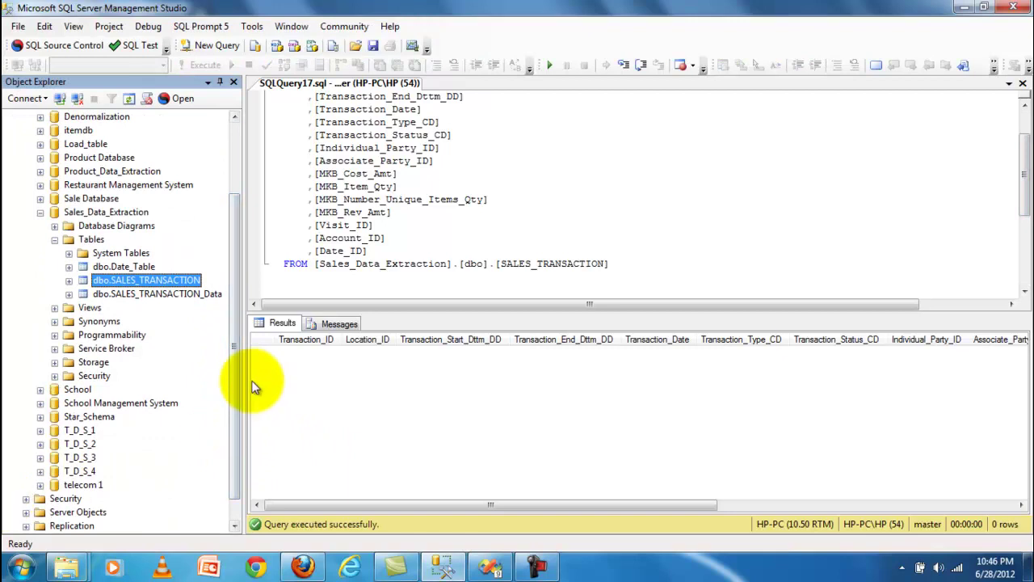
left_click_drag(232, 386, 232, 438)
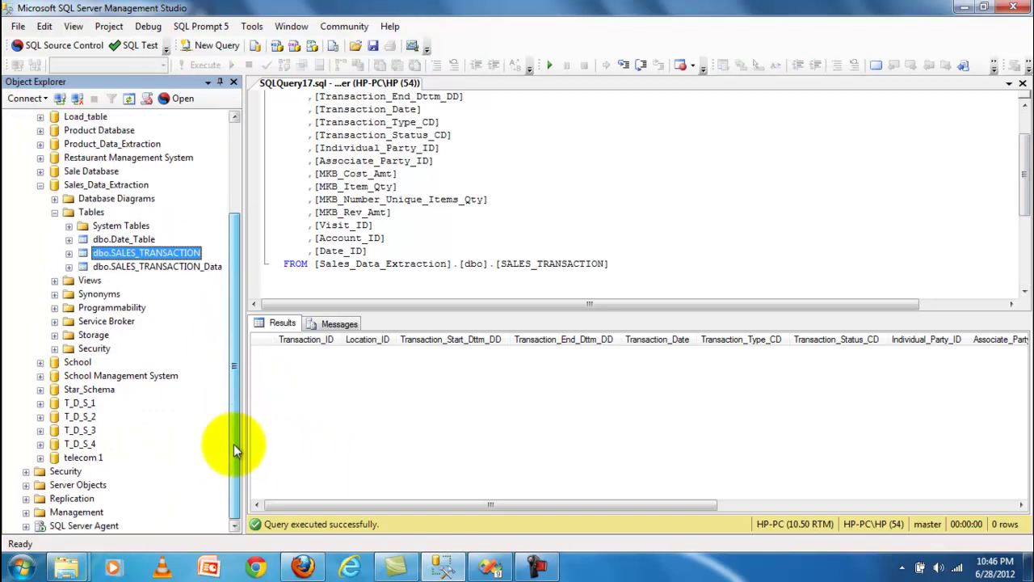
left_click(26, 526)
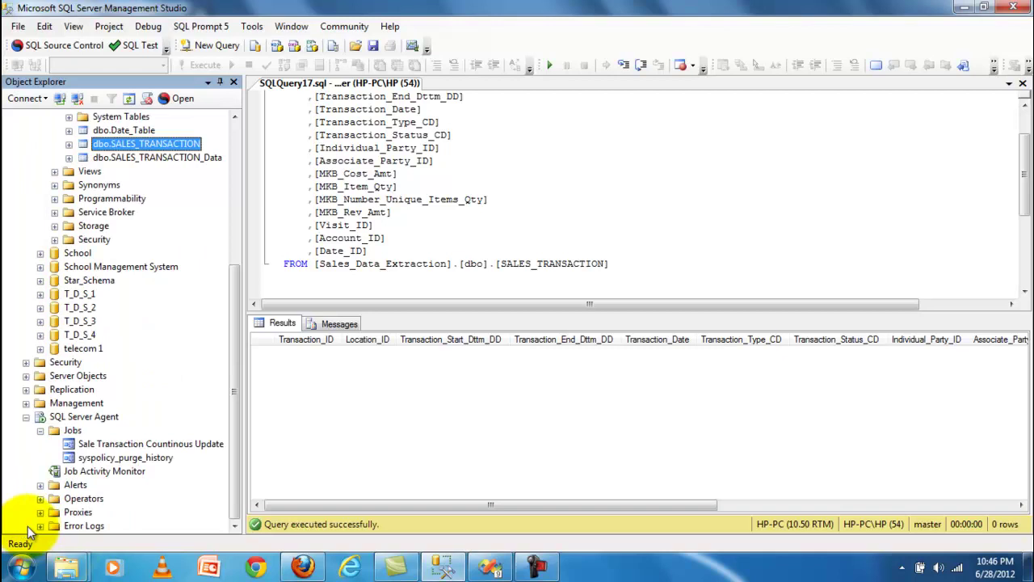
right_click(130, 440)
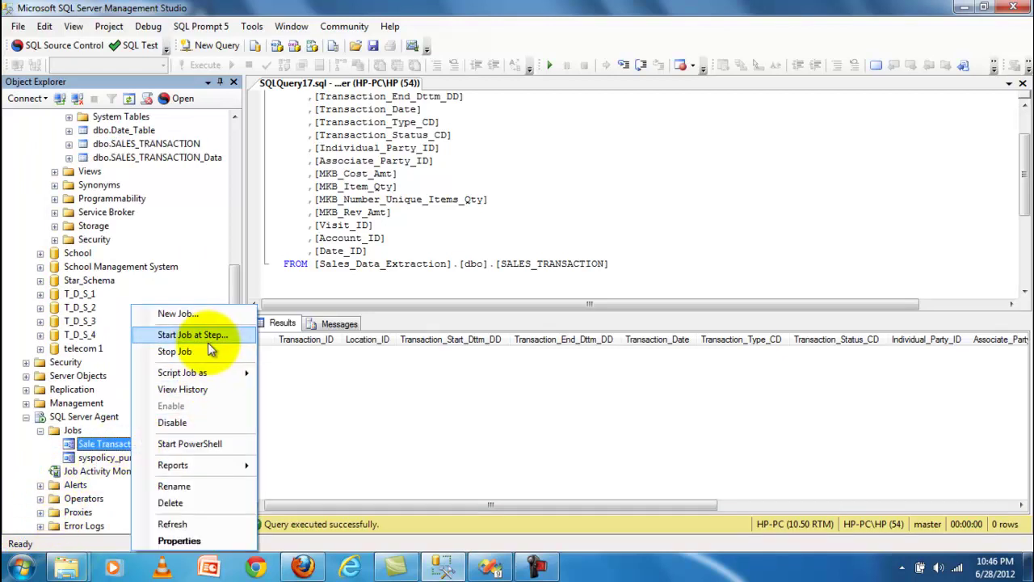
left_click(191, 338)
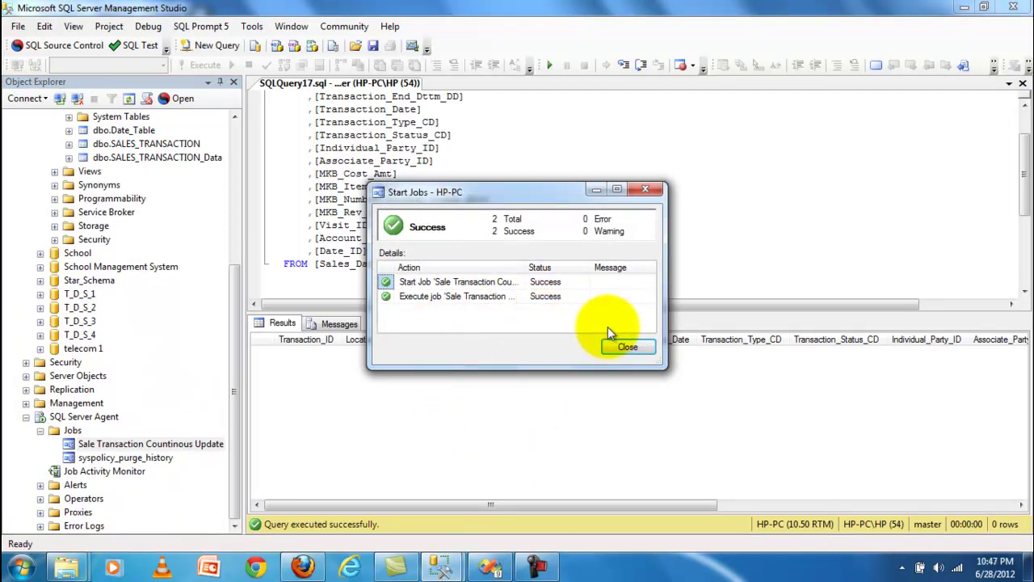
left_click(627, 348)
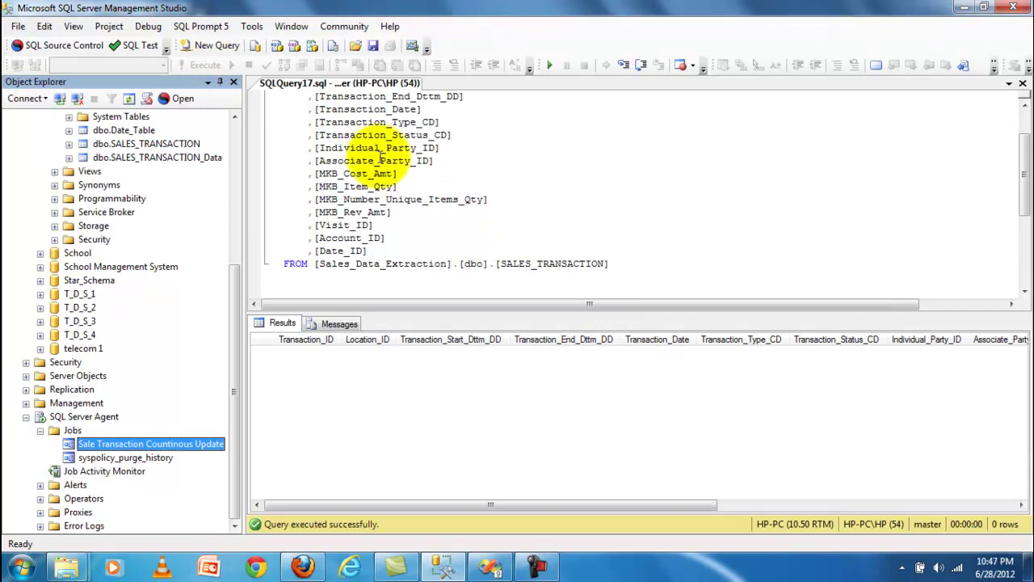
Rerun the SALES_TRANSACTION query and look through the returned rows and columns.
left_click(201, 66)
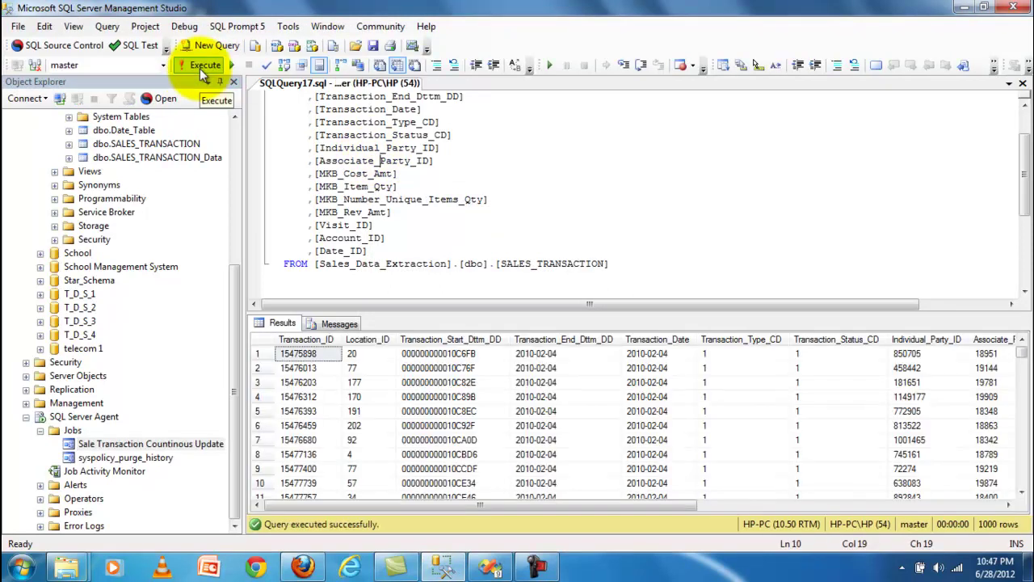
mouse_move(1022, 353)
left_mouse_down()
mouse_move(1021, 450)
mouse_move(1023, 360)
left_mouse_up()
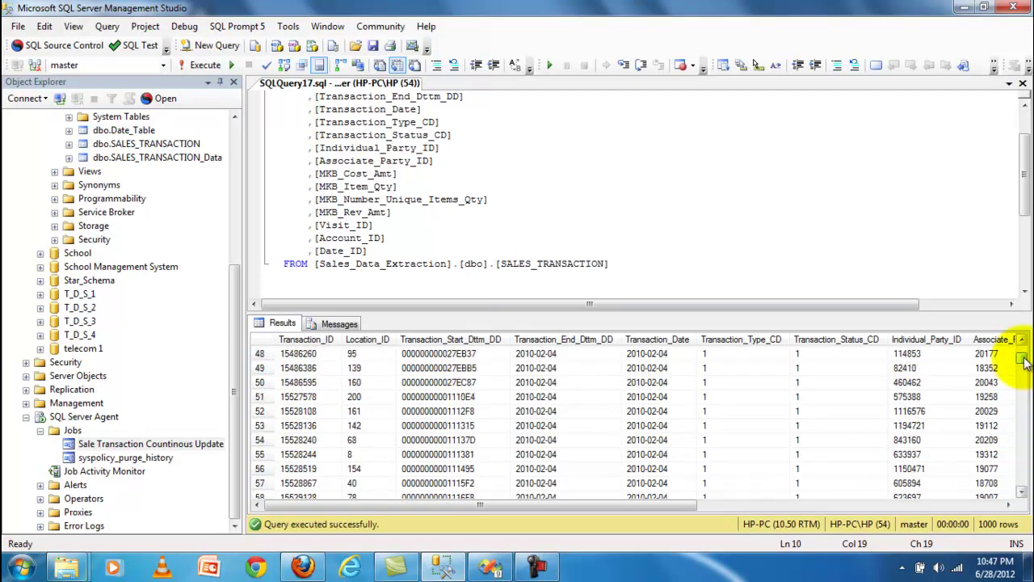
left_click_drag(670, 504, 730, 507)
left_click(462, 440)
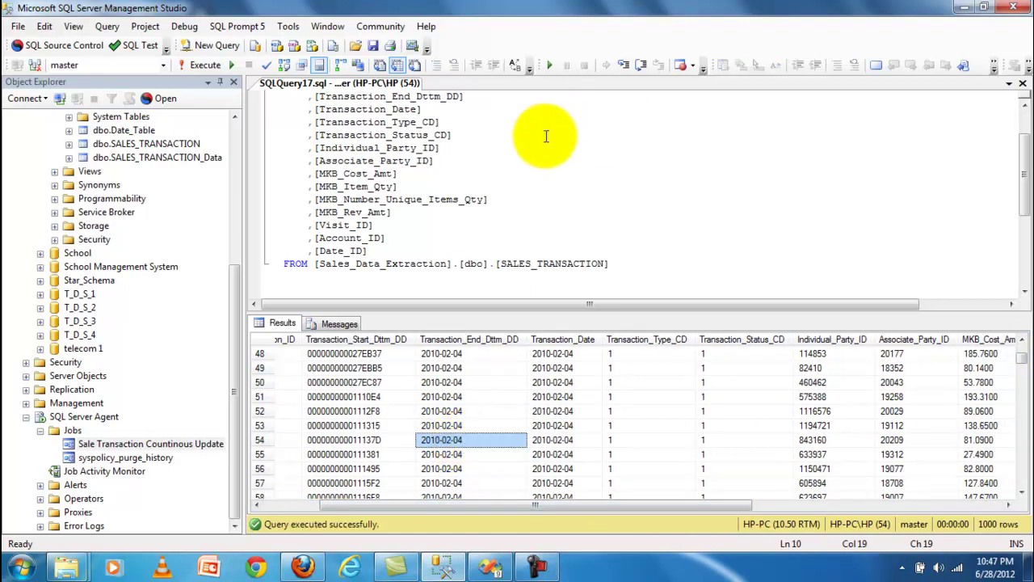
left_click(529, 159)
Switch to the Shops SSIS project in Visual Studio and look over the Sales, Customers, Product, and C and I packages.
left_click(491, 568)
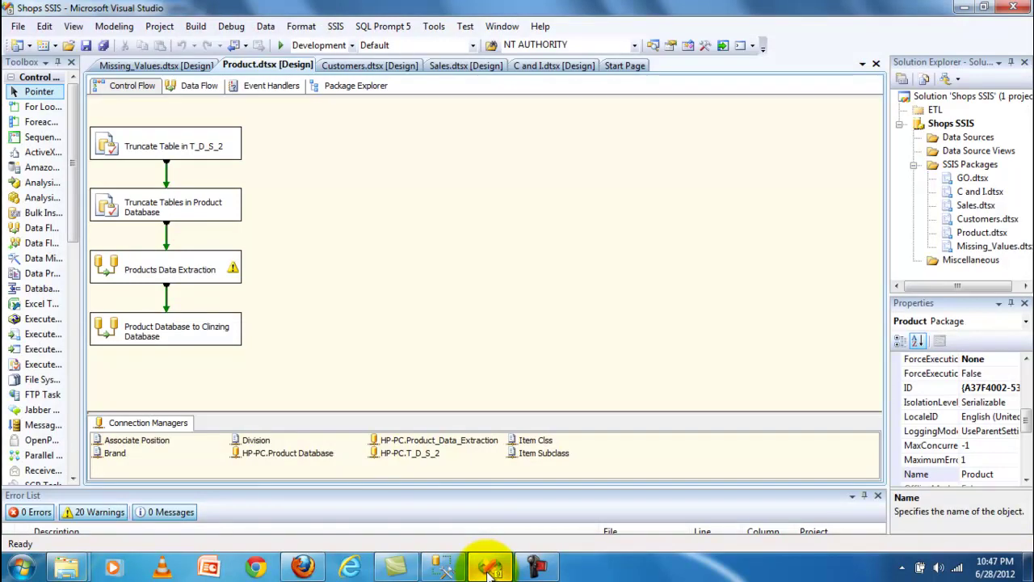
left_click(446, 568)
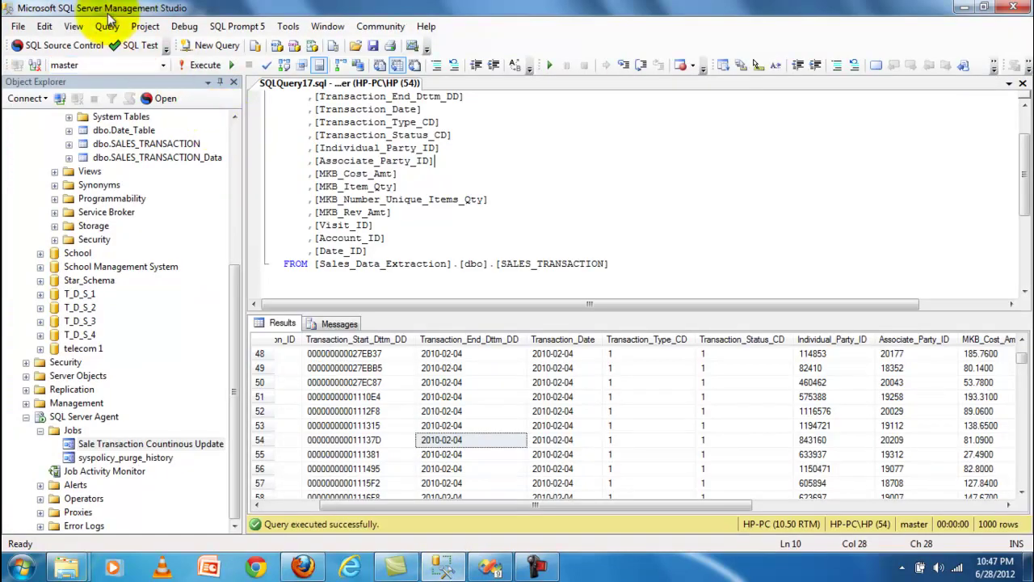
mouse_move(456, 568)
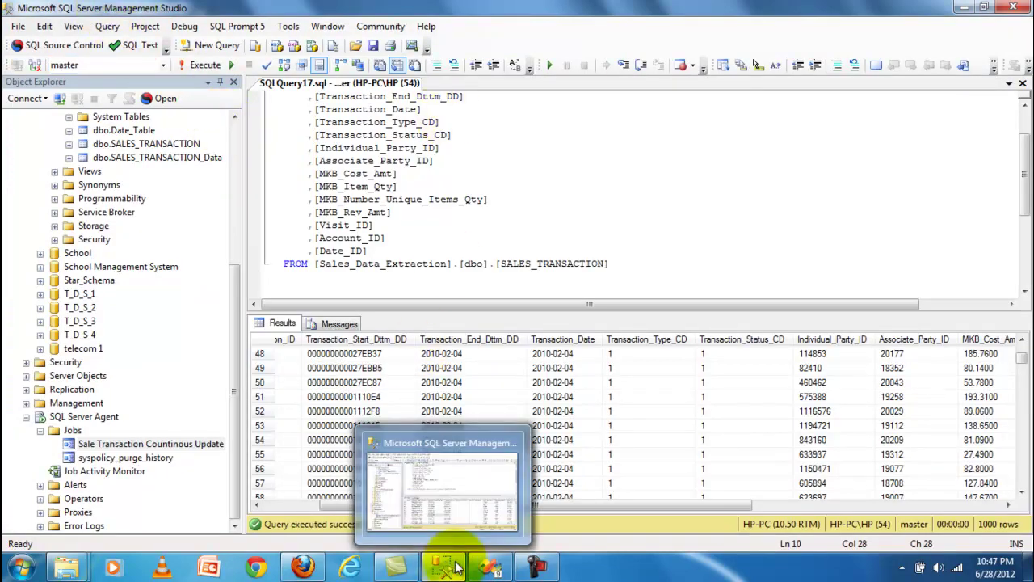
left_click(489, 567)
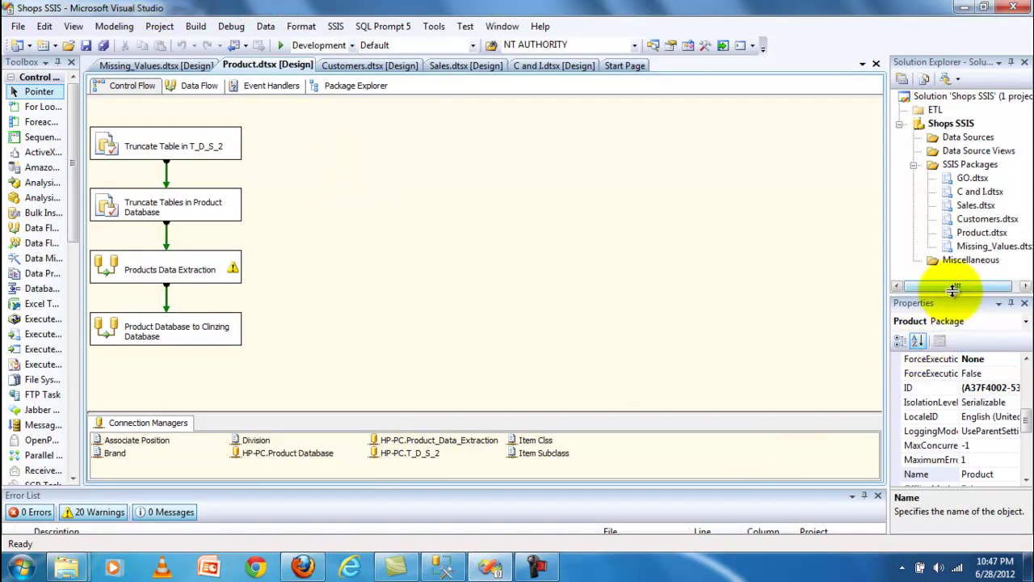
left_click_drag(943, 287, 981, 288)
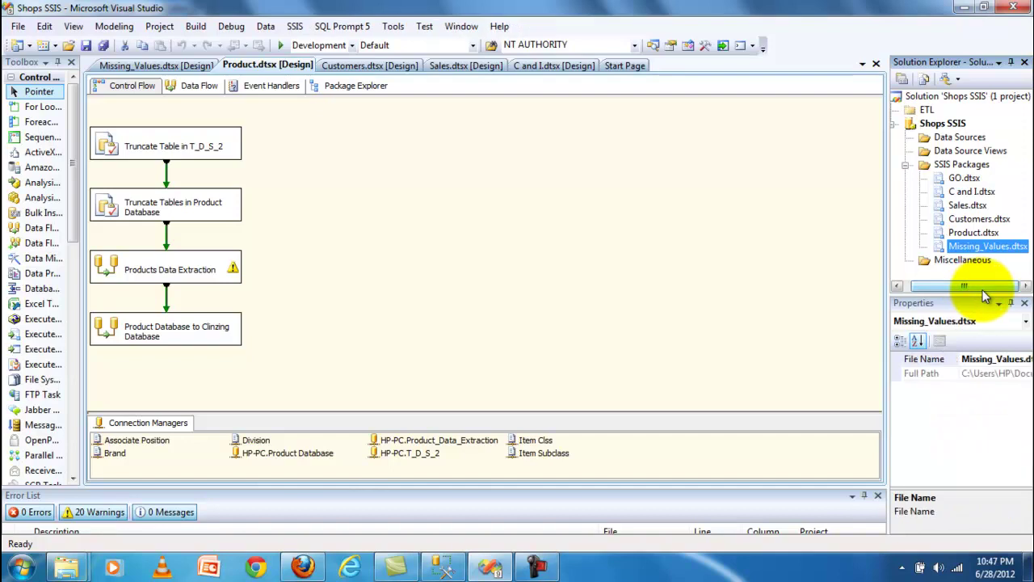
left_click(956, 207)
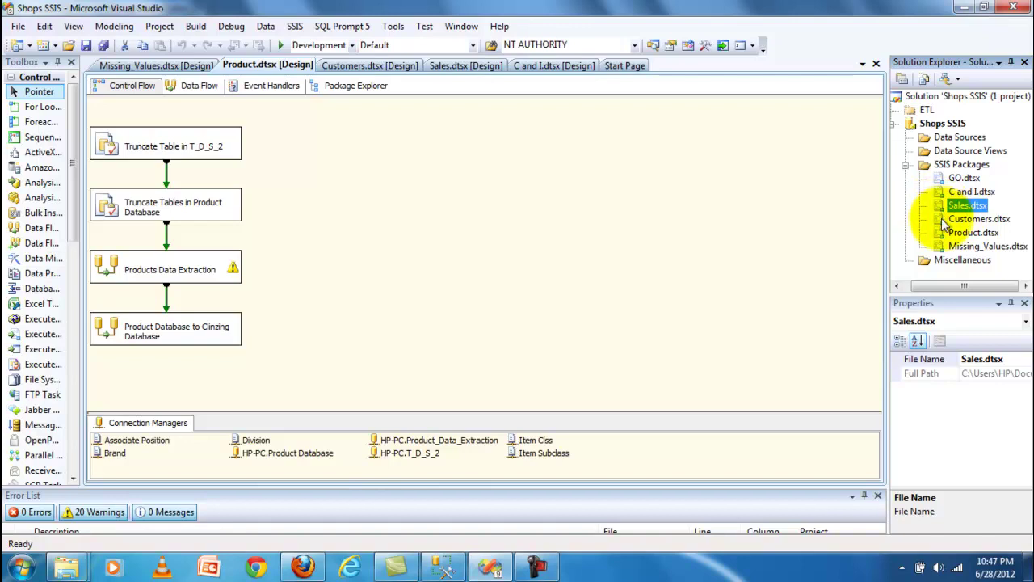
left_click(945, 221)
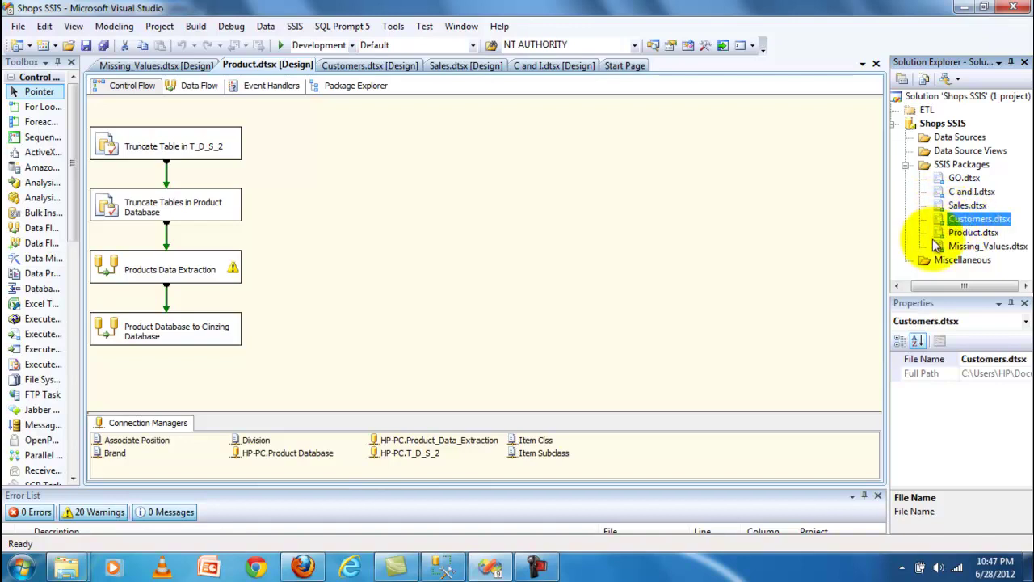
left_click(945, 234)
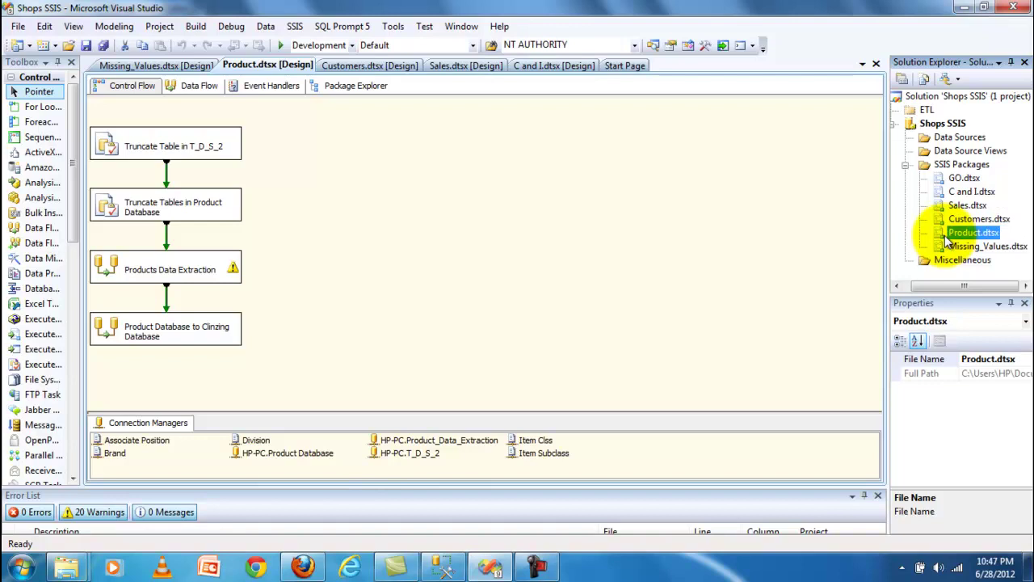
left_click(939, 194)
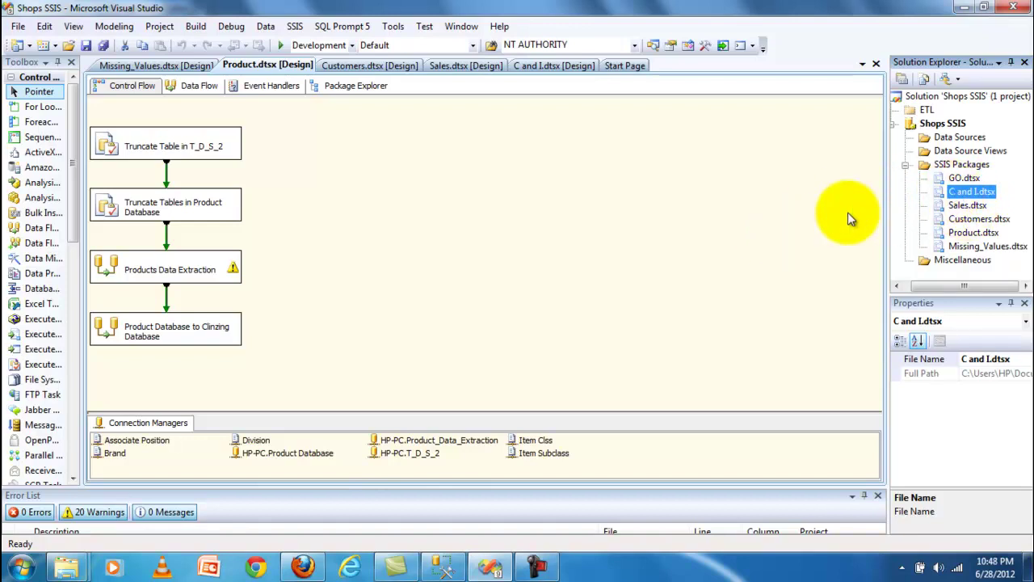
left_click(941, 206)
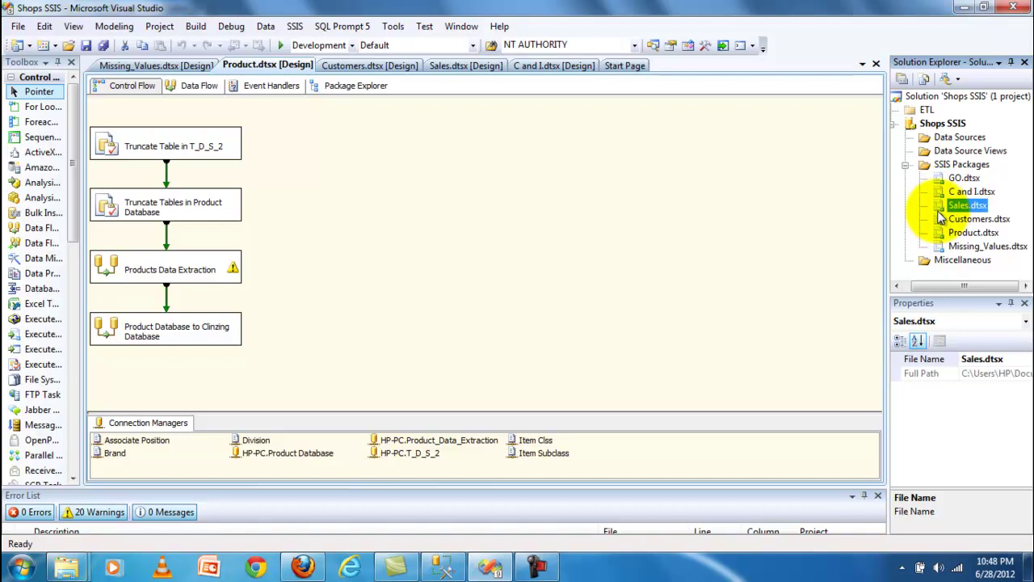
Run the Product.dtsx package and inspect the Item Inventory Source 1 settings in its Products Data Extraction data flow.
left_click(619, 240)
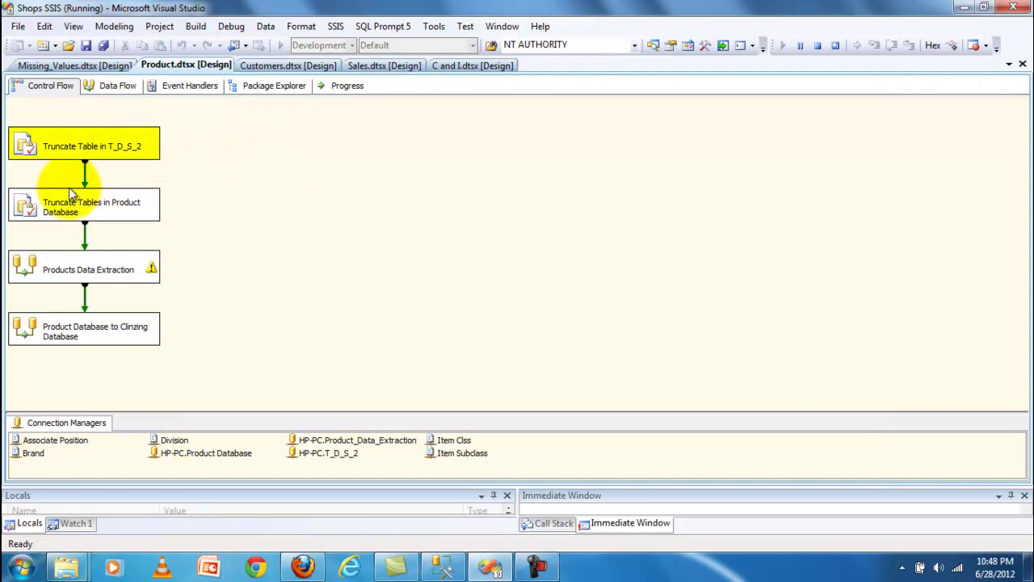
double_click(42, 272)
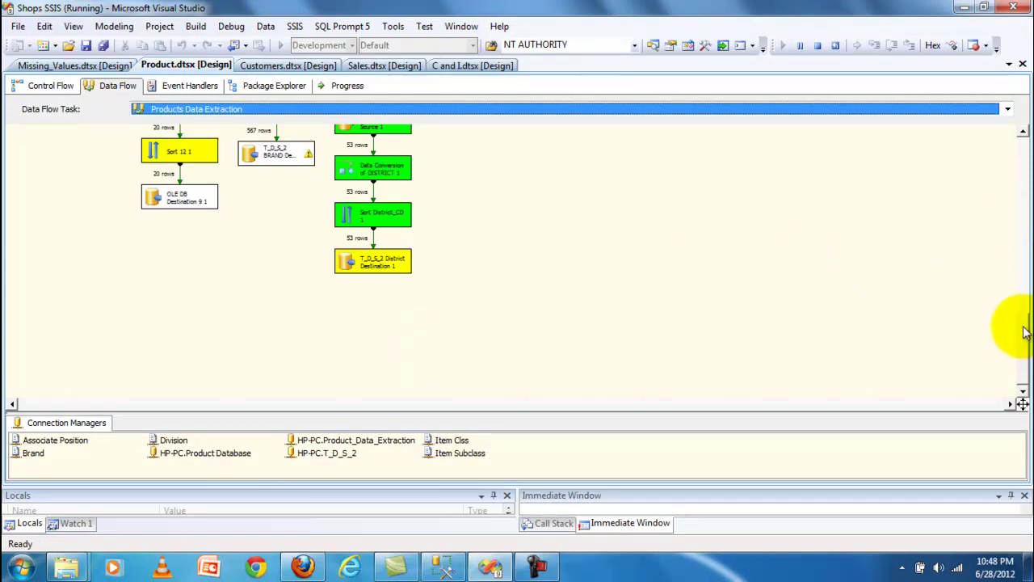
left_click_drag(1022, 323, 1021, 149)
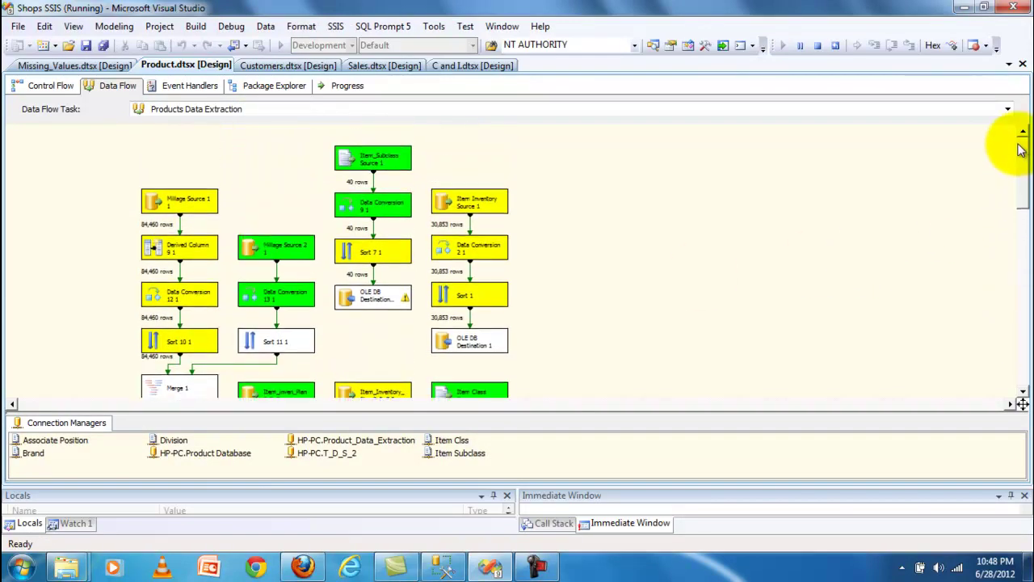
double_click(471, 214)
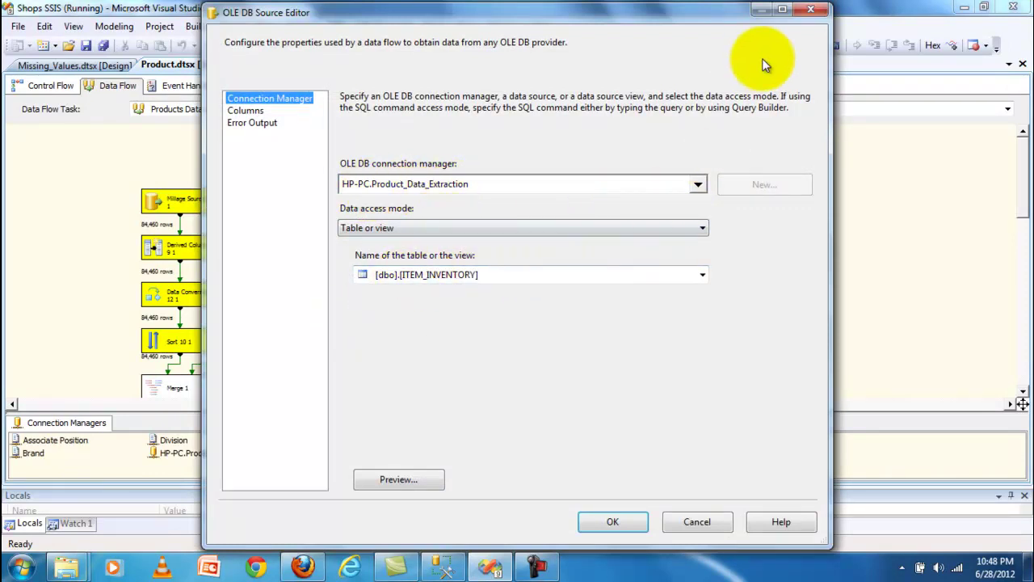
left_click(819, 9)
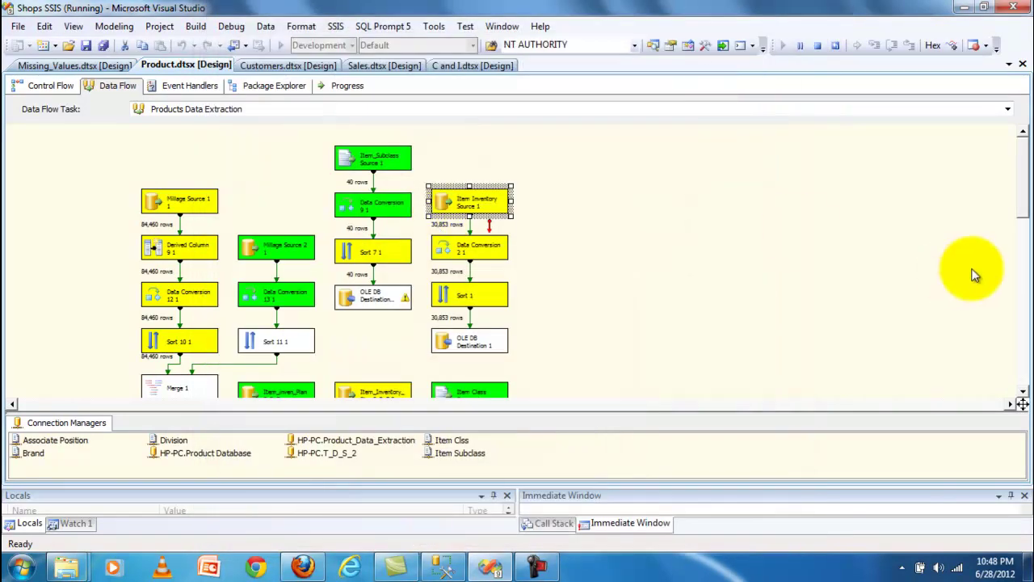
Inspect the OLE DB Destination 1 and Data Conversion 2 1 settings in the Products Data Extraction data flow.
double_click(476, 346)
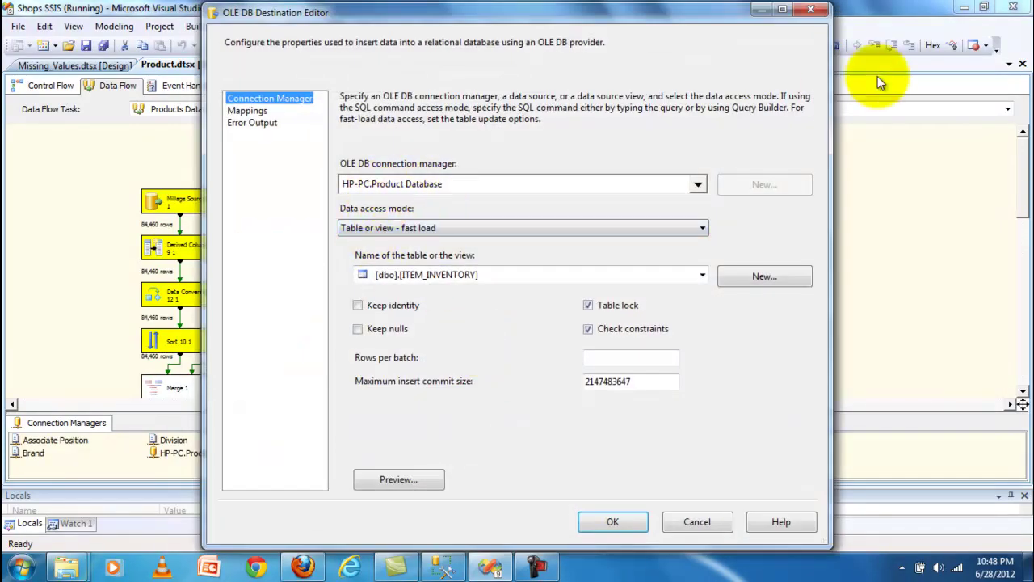
left_click(810, 10)
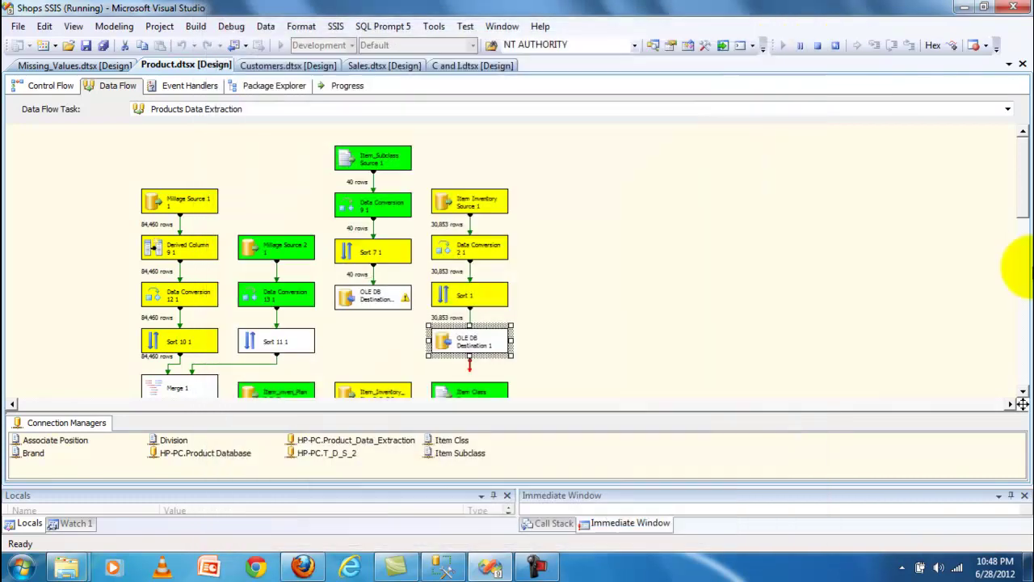
left_click_drag(1020, 192, 997, 203)
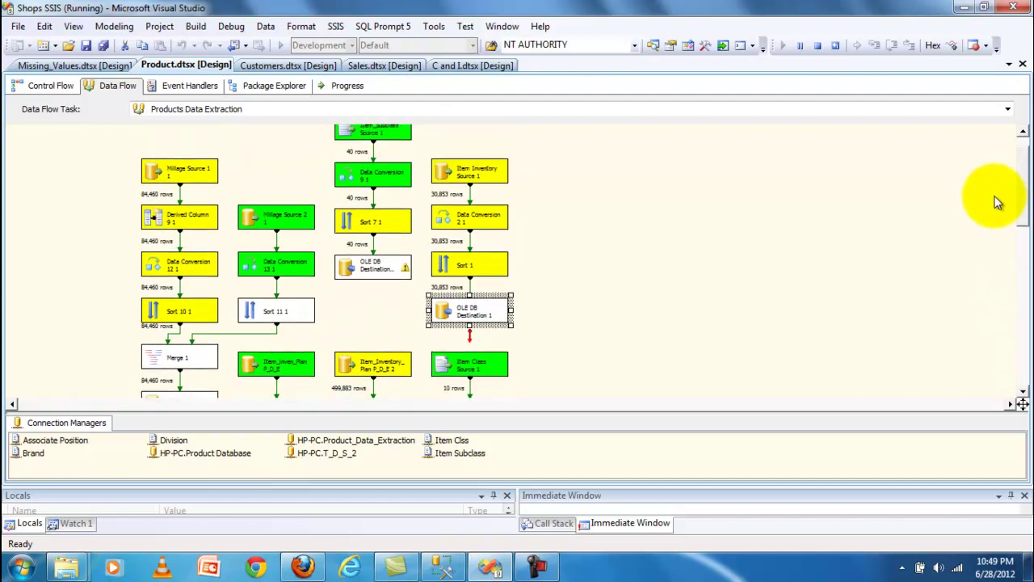
double_click(458, 220)
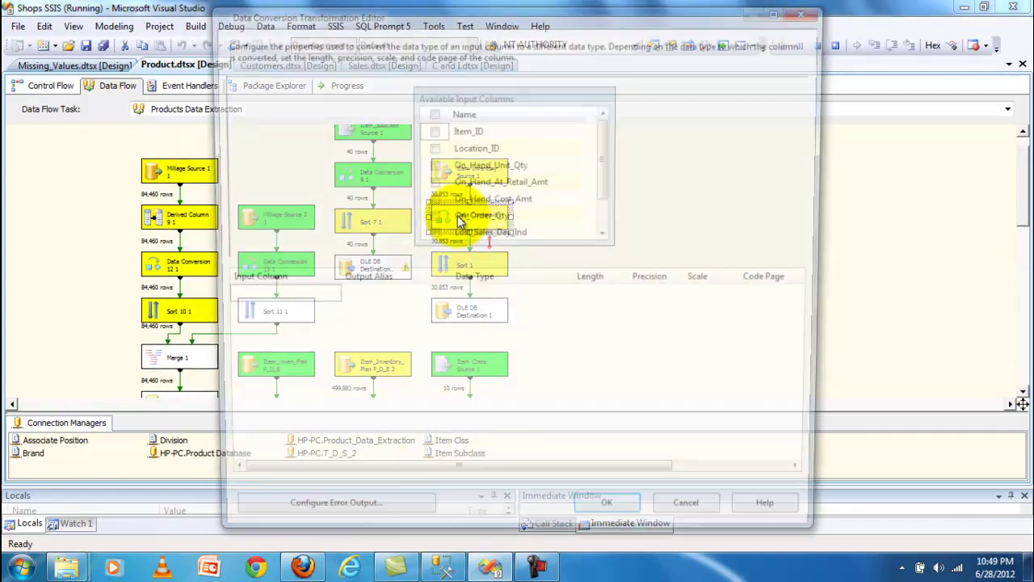
left_click(813, 10)
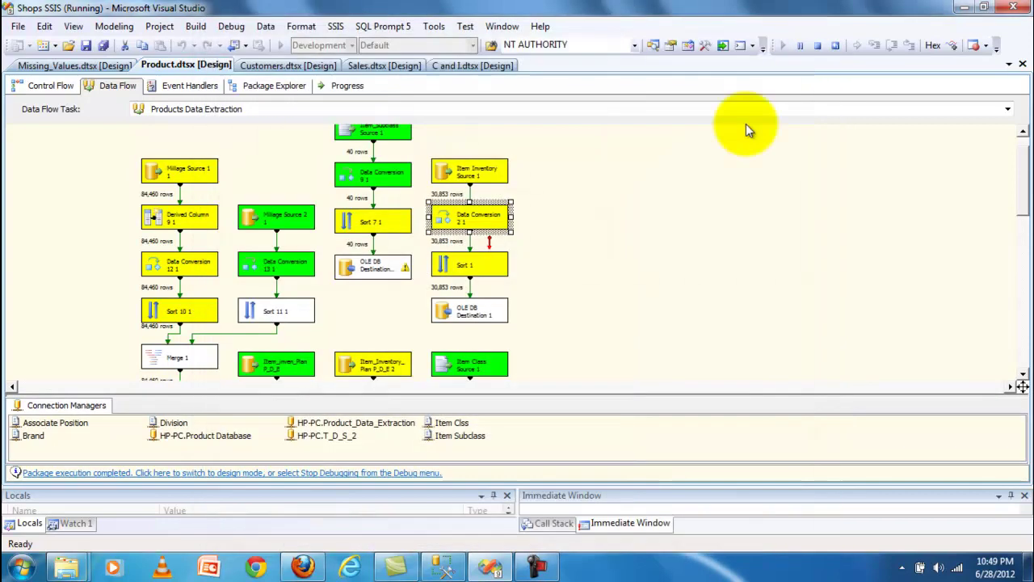
Inspect the Data Conversion 9 1 column data types and look over the rest of the Products Data Extraction data flow.
double_click(369, 180)
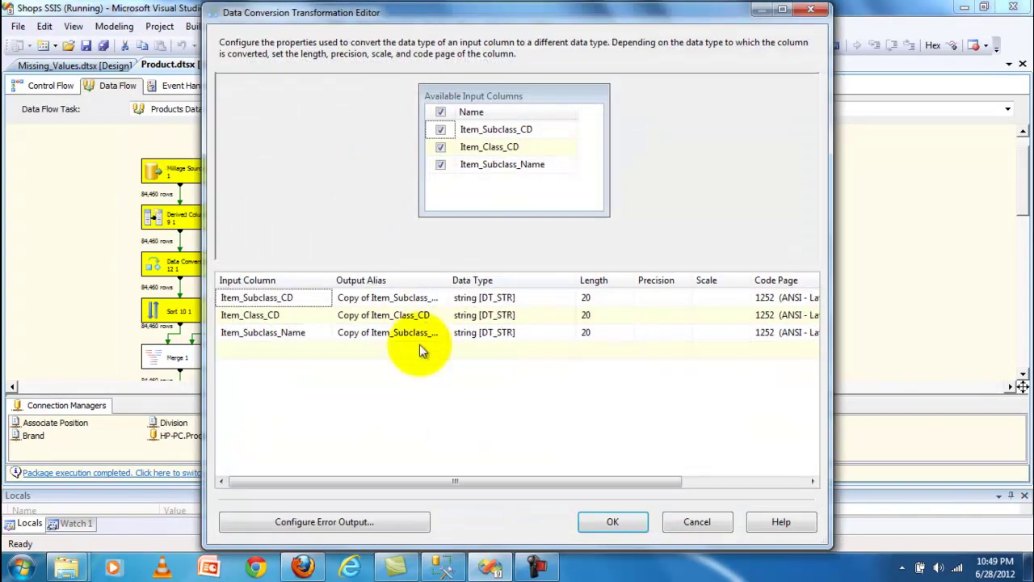
left_click(498, 329)
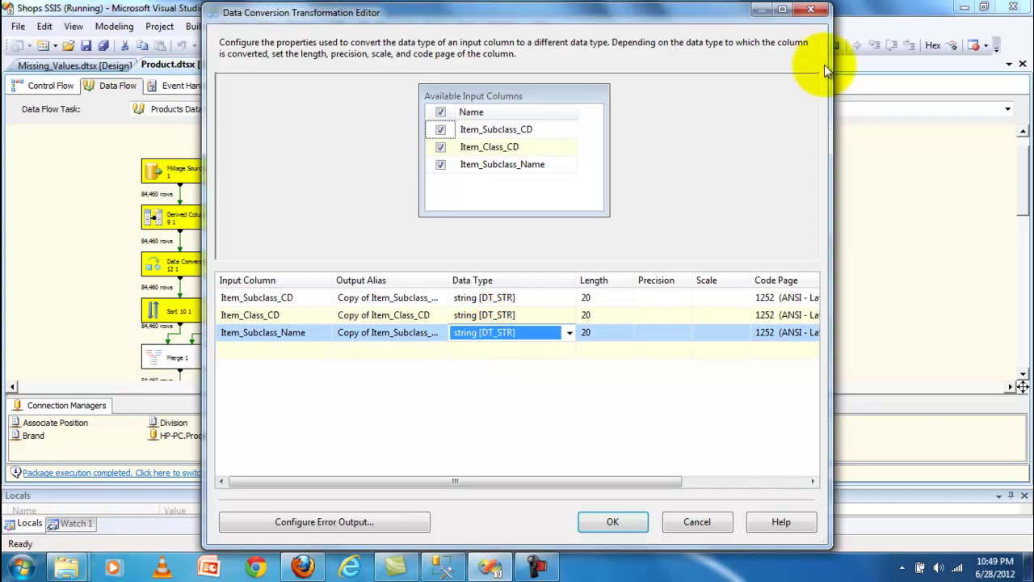
left_click(811, 10)
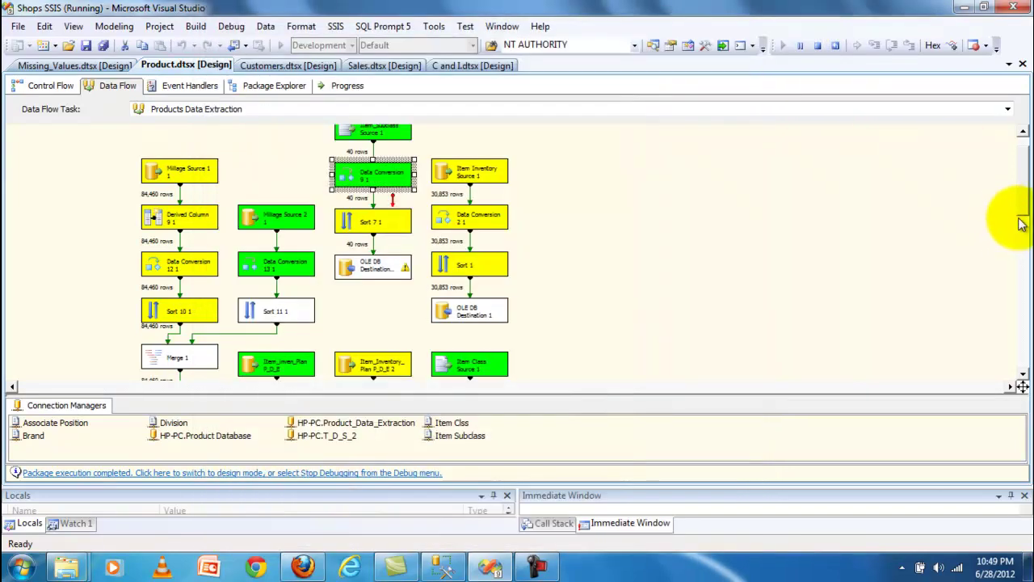
left_click_drag(1024, 202, 1024, 343)
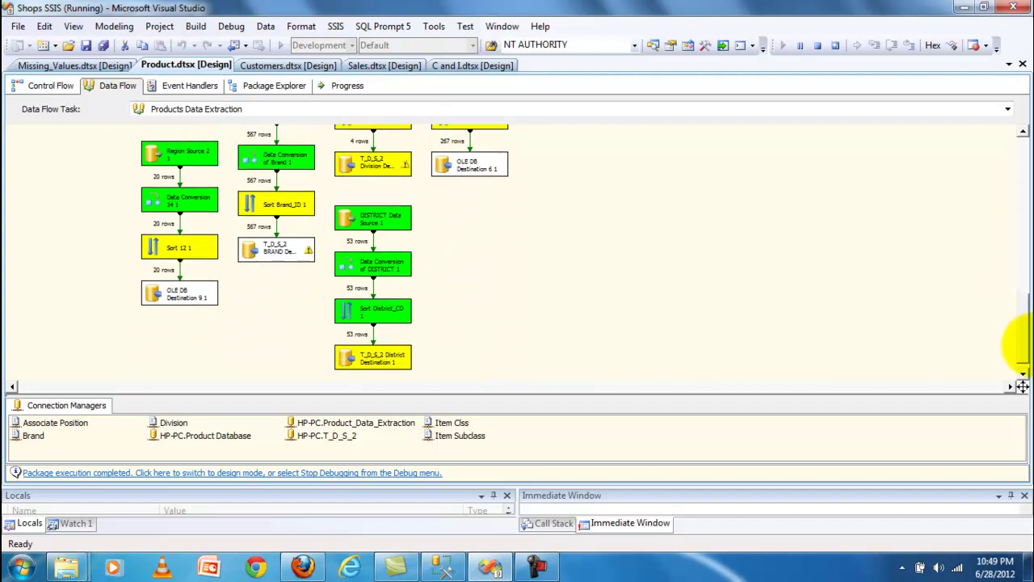
Open the Product Database to Clinzing Database data flow and inspect the OLE DB Destination 5 connection and target table.
left_click(28, 87)
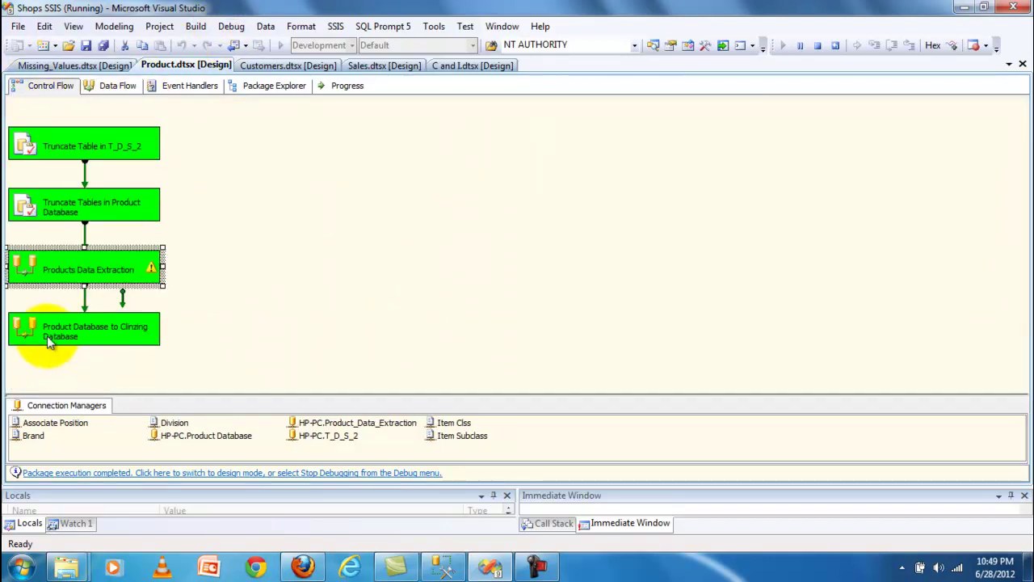
double_click(47, 338)
left_click(481, 292)
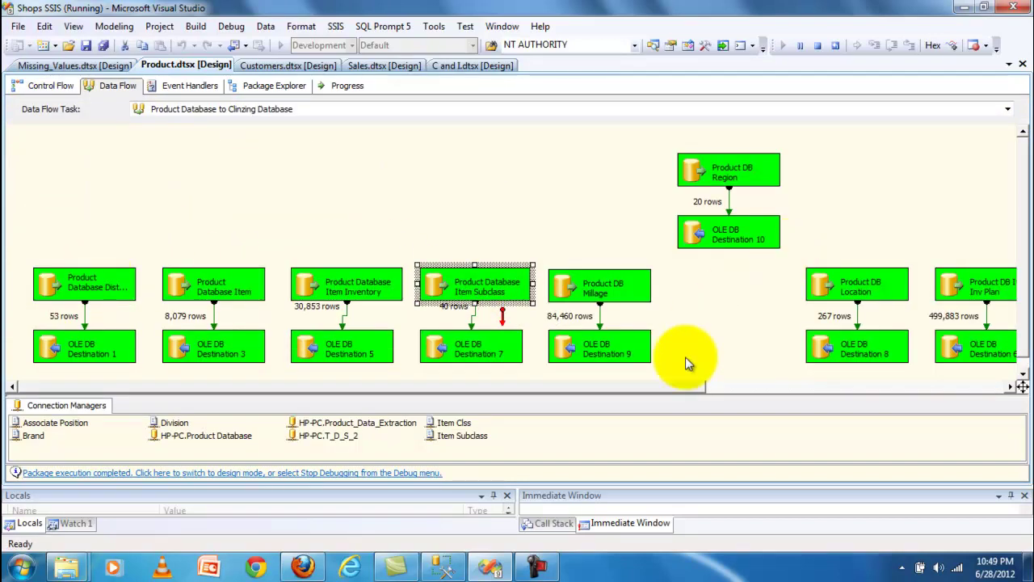
left_click_drag(662, 386, 513, 396)
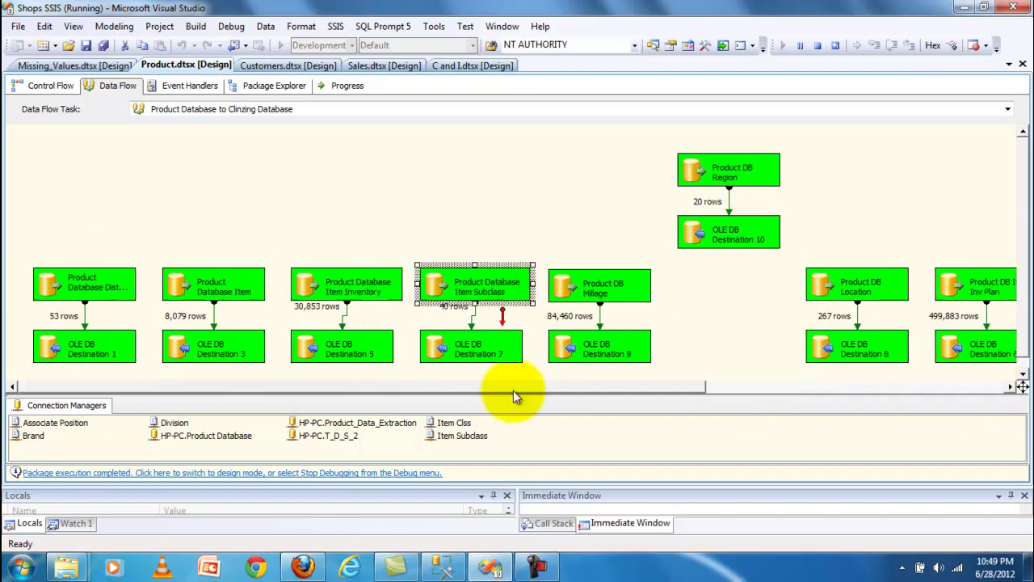
double_click(315, 343)
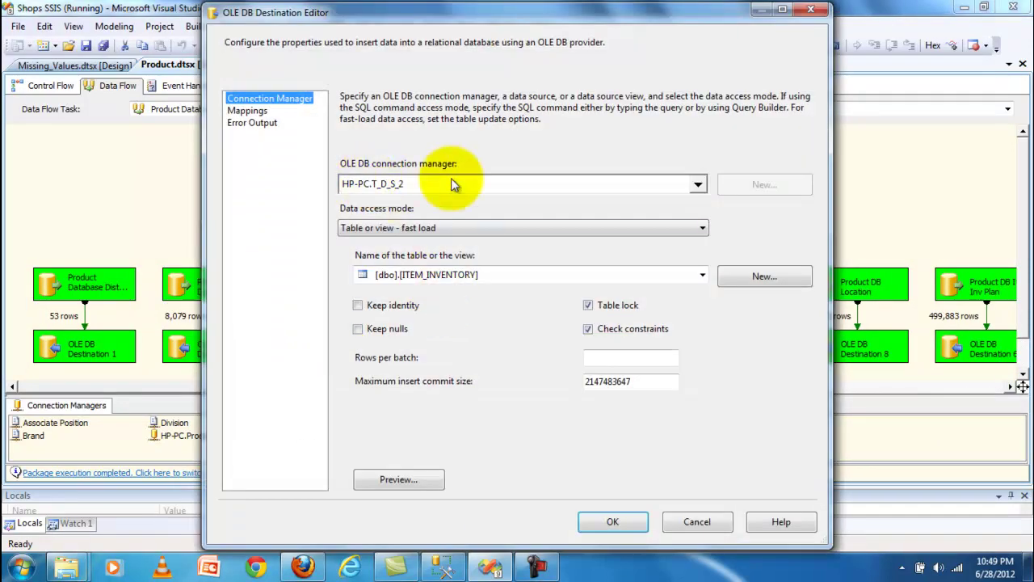
left_click(812, 9)
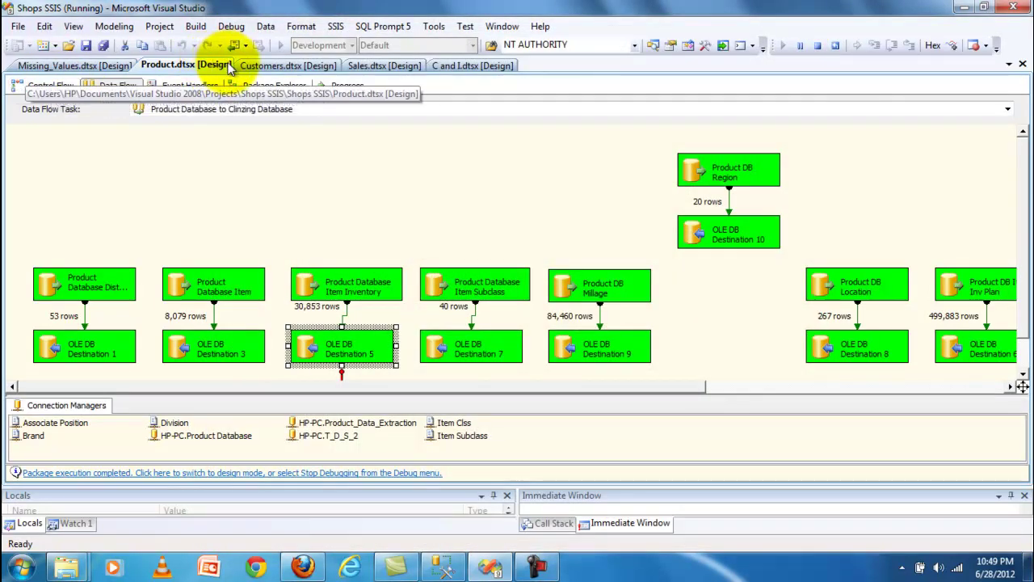
Return to the Product.dtsx control flow and stop debugging the package.
left_click(40, 87)
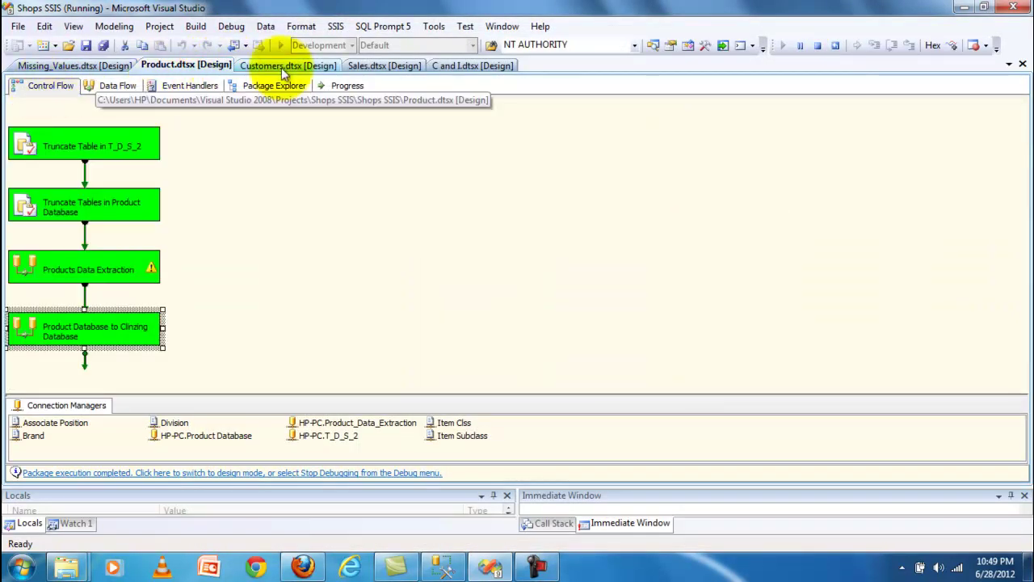
left_click(818, 51)
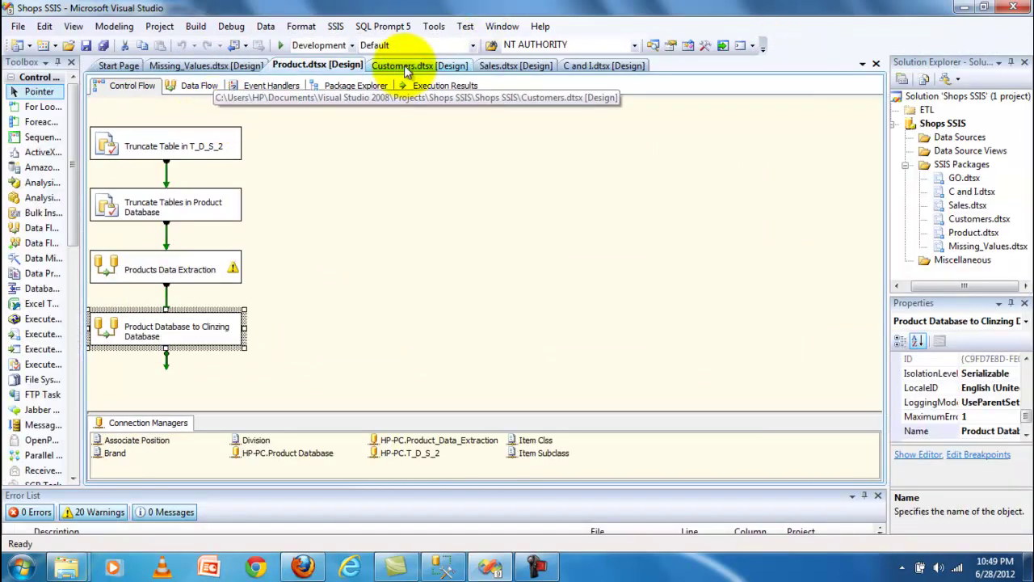
Run the Customers.dtsx package and open its Customers Data Extraction data flow.
left_click(408, 69)
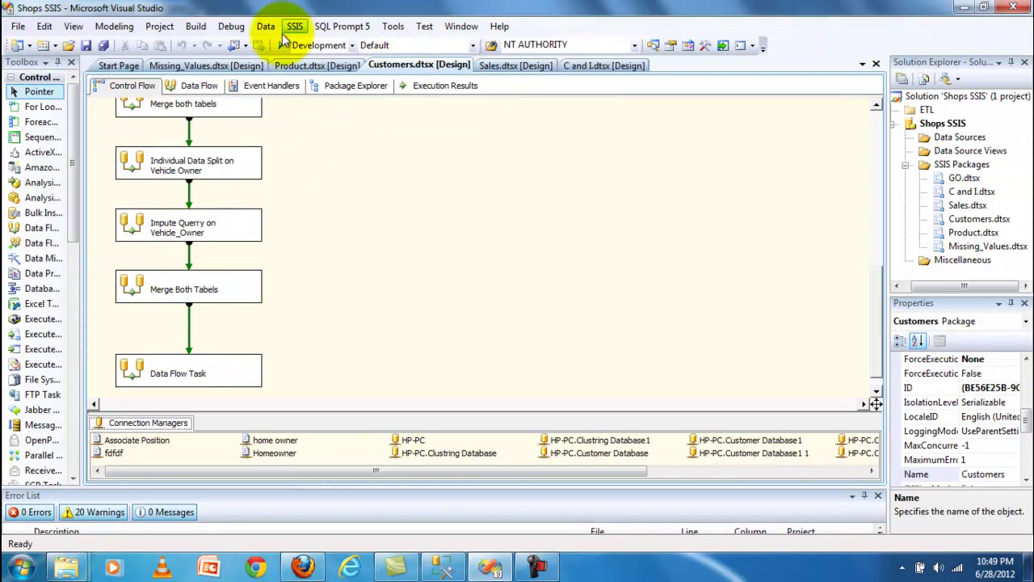
left_click(281, 46)
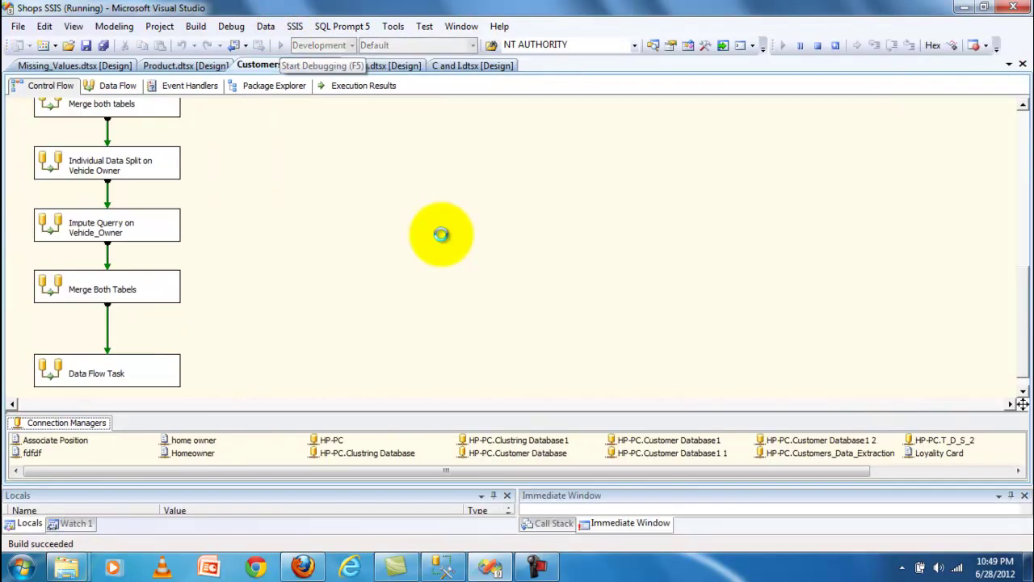
left_click_drag(1026, 323, 1011, 154)
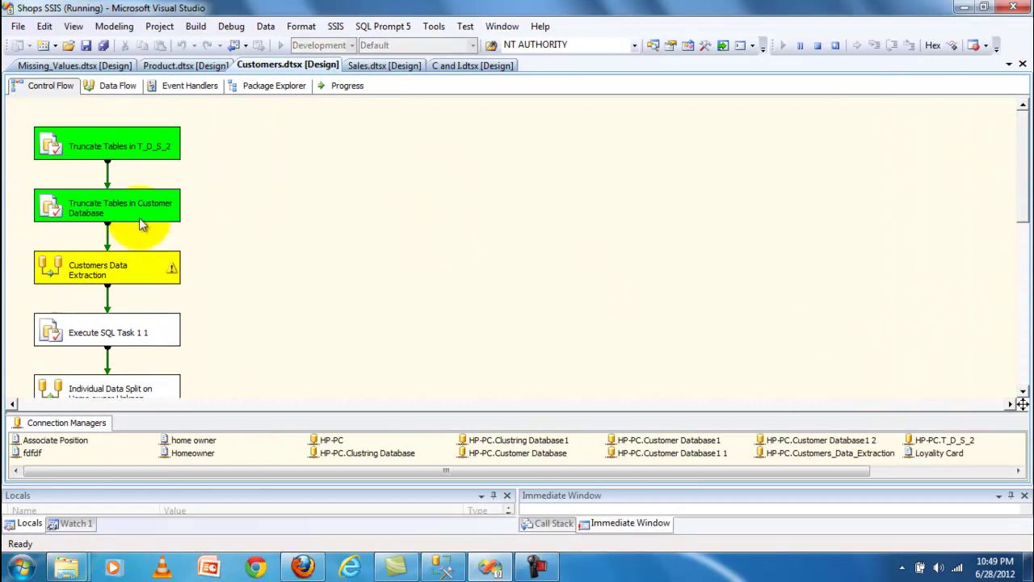
double_click(94, 269)
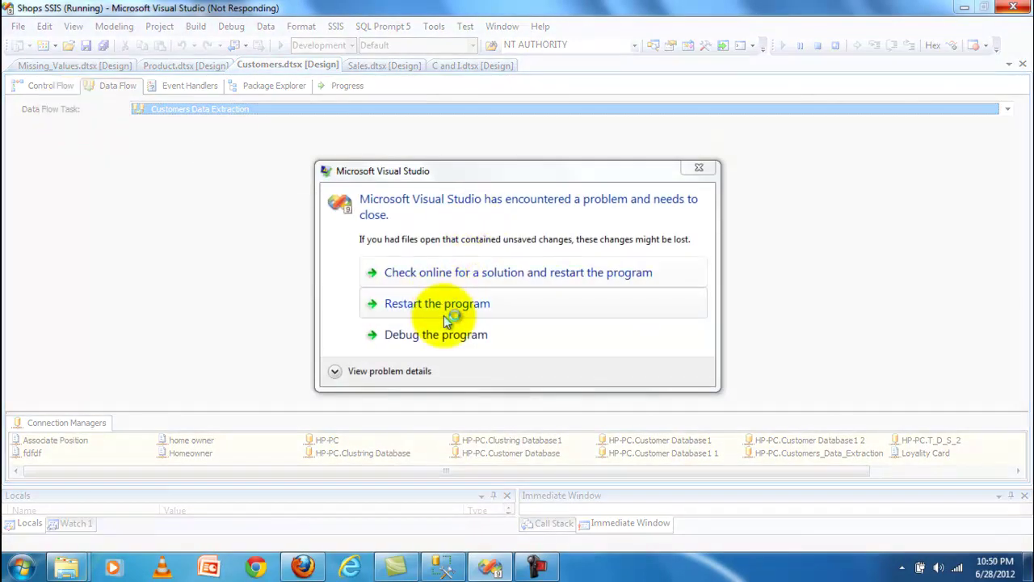
left_click(548, 571)
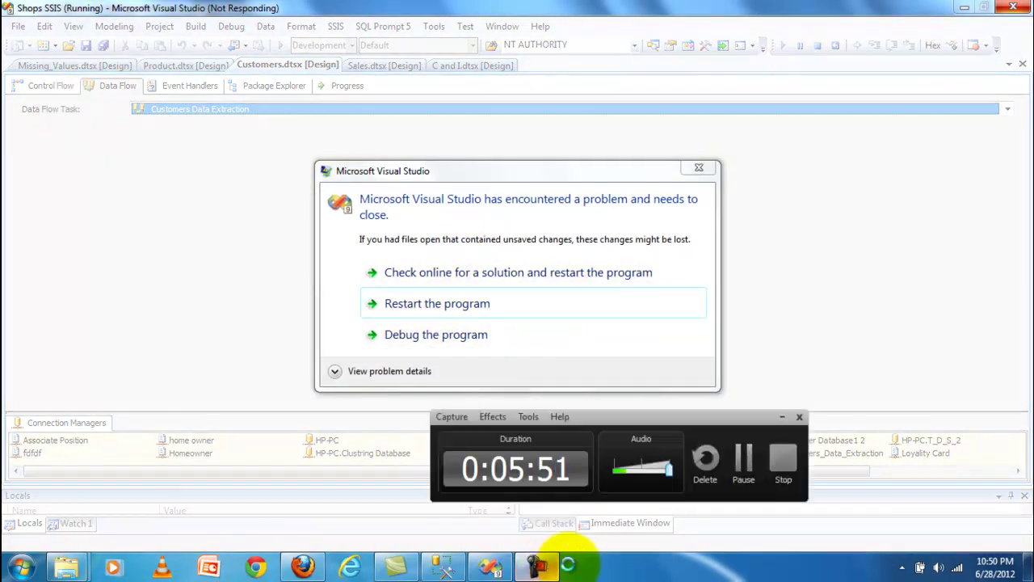
left_click(744, 459)
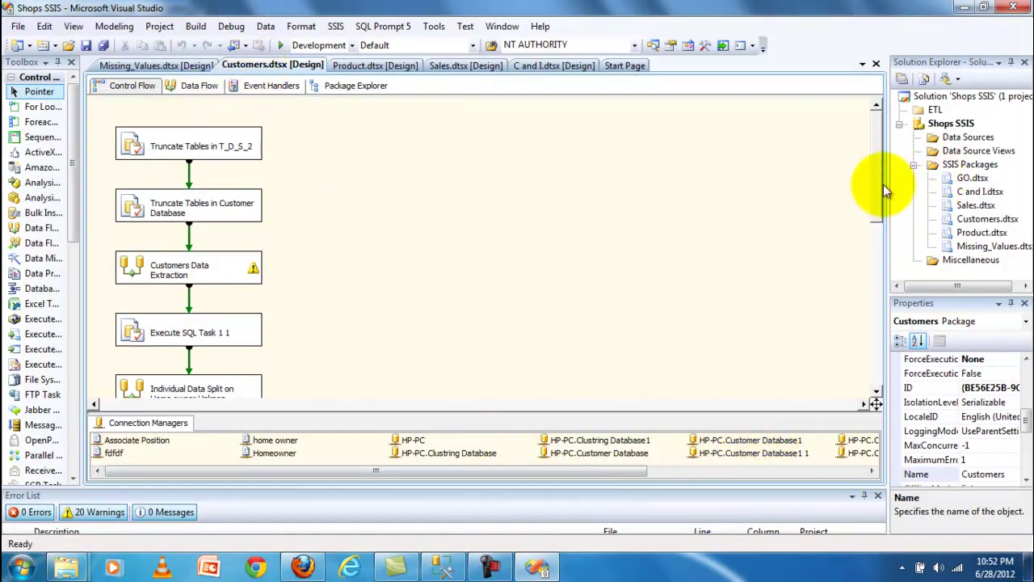
Look over the Customers.dtsx control flow, from table truncation and extraction to the data split, impute and merge tasks.
scroll(881, 198, "down", 1)
scroll(881, 198, "up", 1)
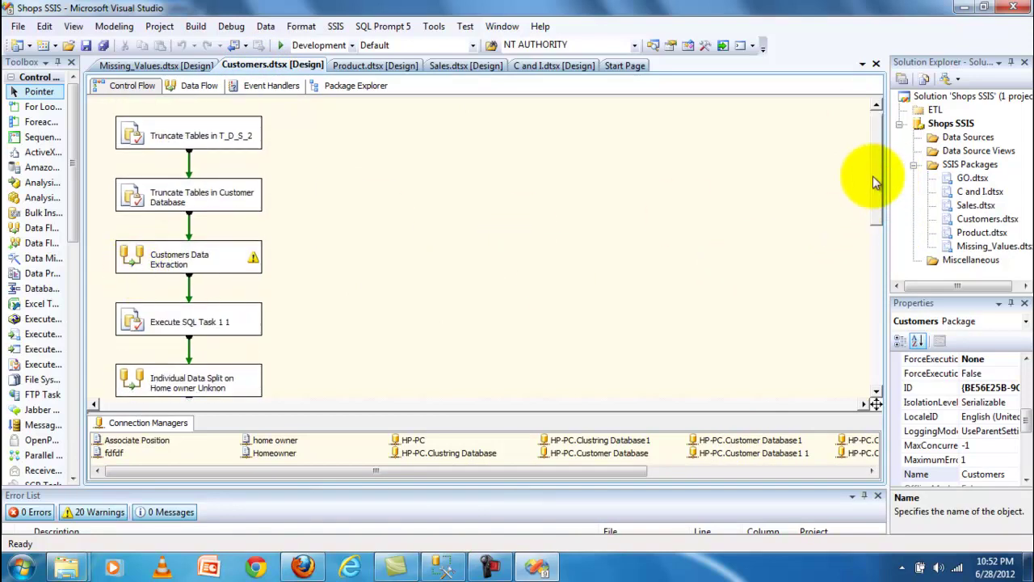
left_click_drag(877, 184, 886, 230)
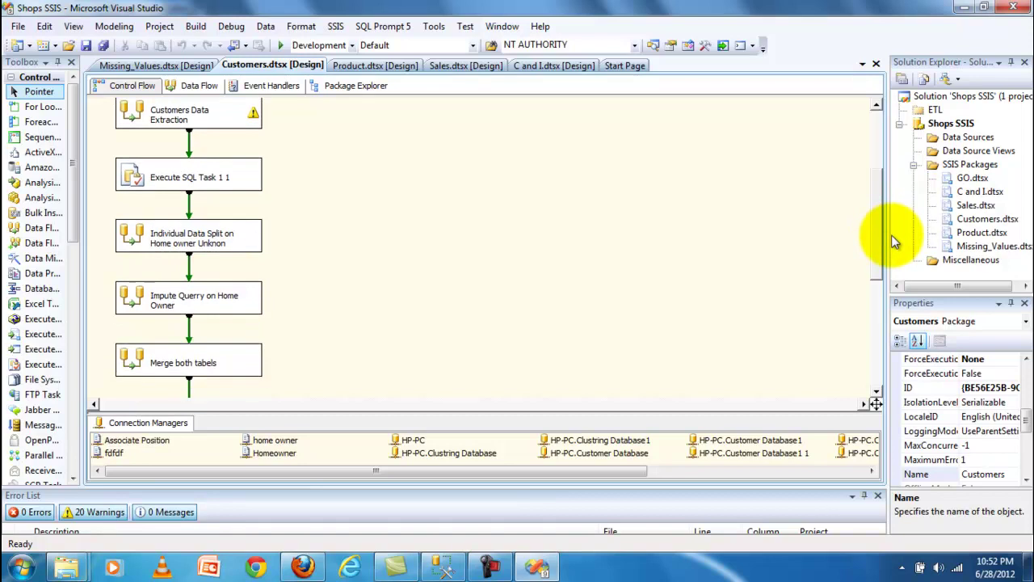
left_click(207, 252)
left_click(295, 254)
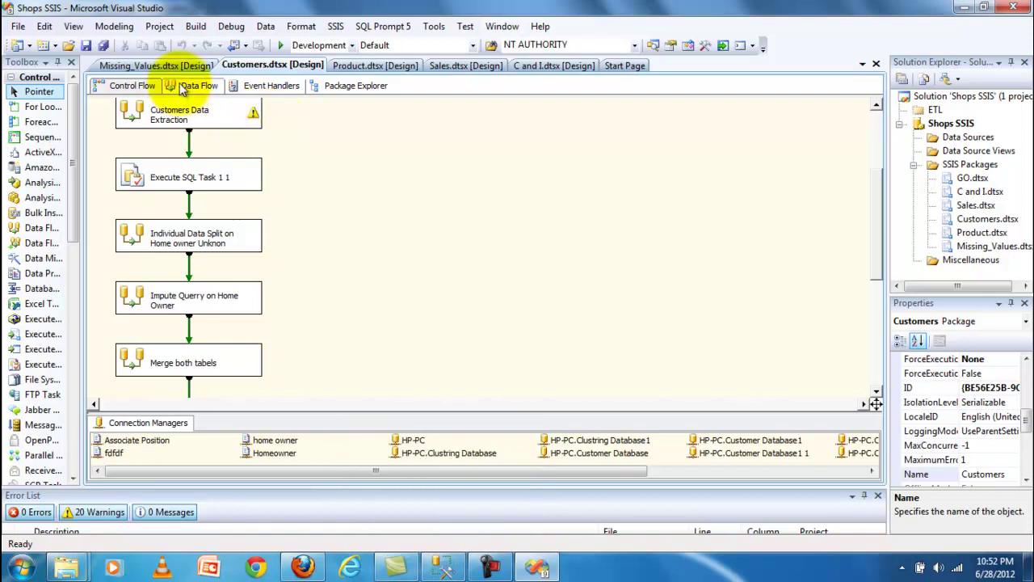
Switch to SQL Server Management Studio and select the top 1000 rows of dbo.INDIVIDUAL in the Customers_Data_Extraction database.
left_click(440, 564)
left_click_drag(230, 349, 206, 180)
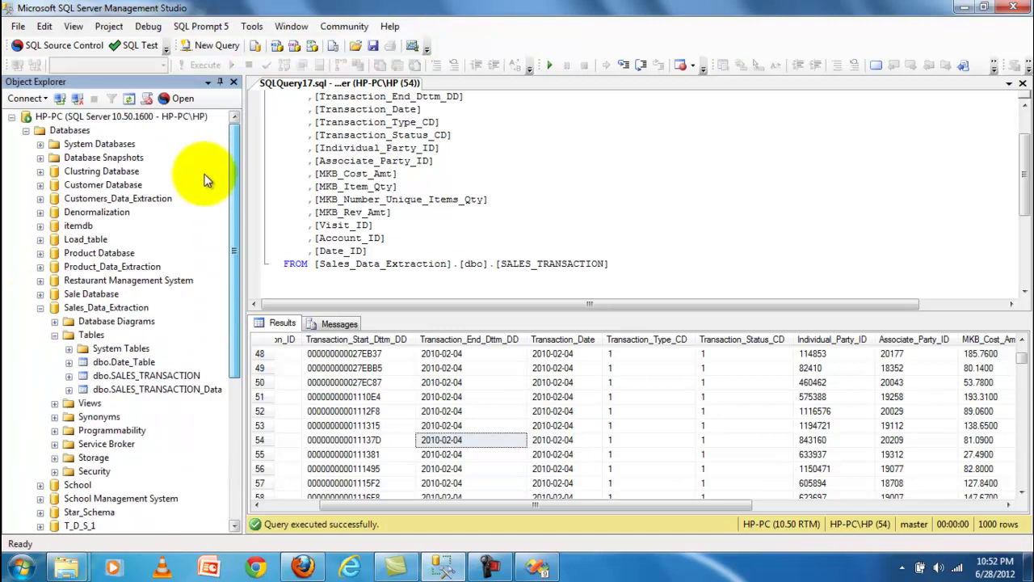
left_click(40, 308)
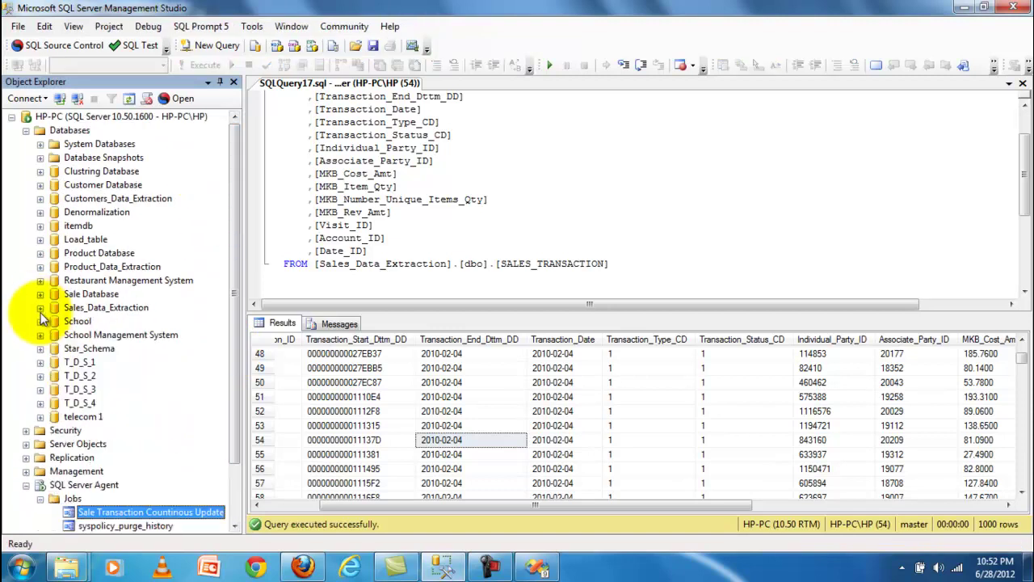
left_click(40, 199)
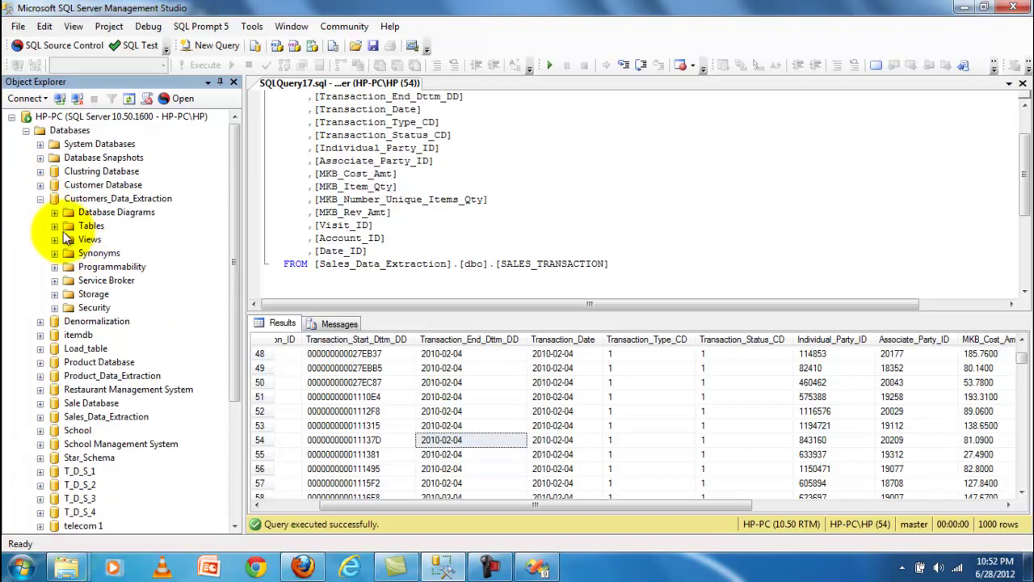
left_click(55, 226)
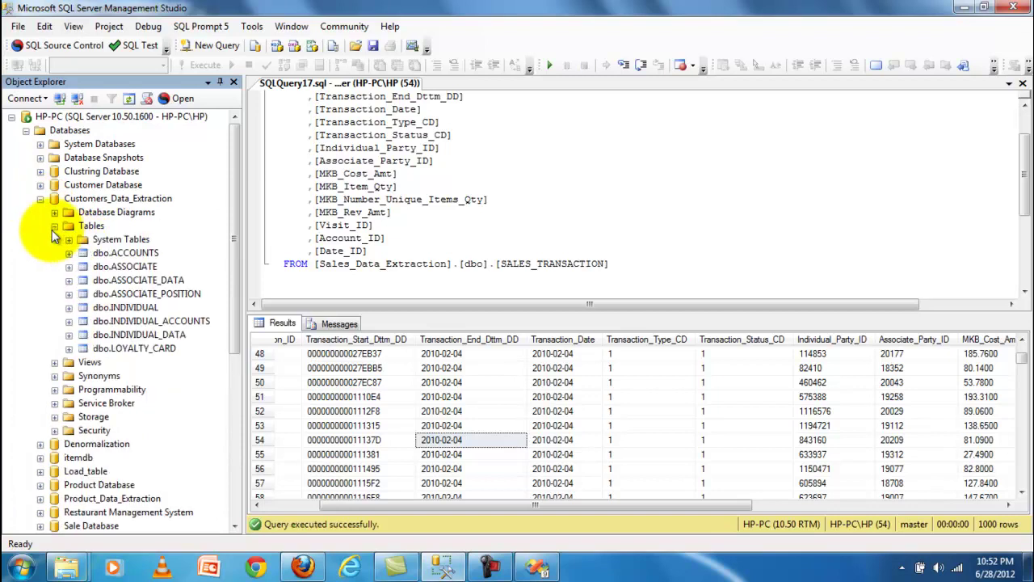
right_click(127, 307)
left_click(248, 254)
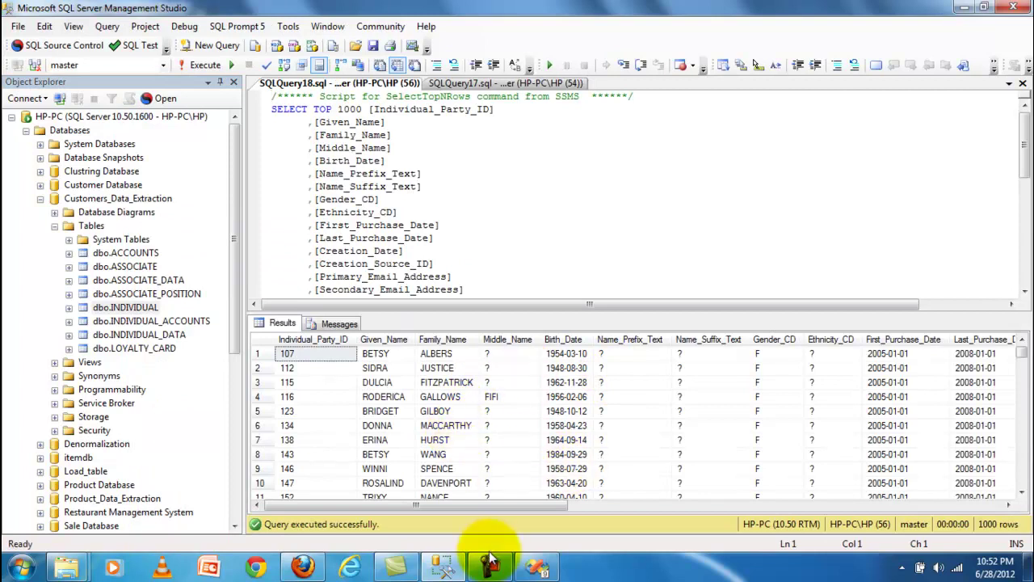
Examine the INDIVIDUAL query results for missing values, especially in the Home_Owner and Vehicle_Owner columns.
left_click_drag(497, 507, 1005, 492)
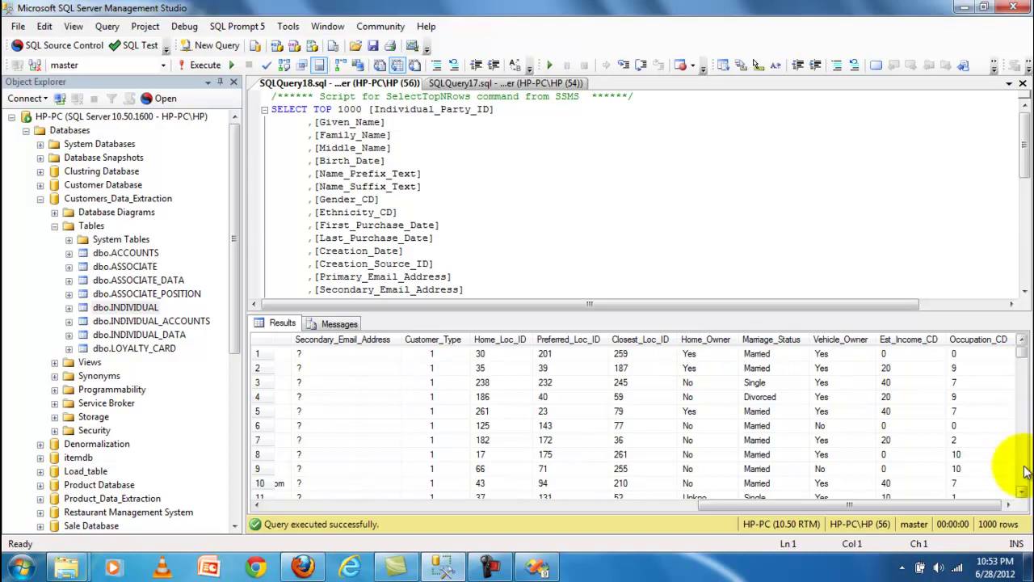
left_click(1021, 491)
left_click(1022, 491)
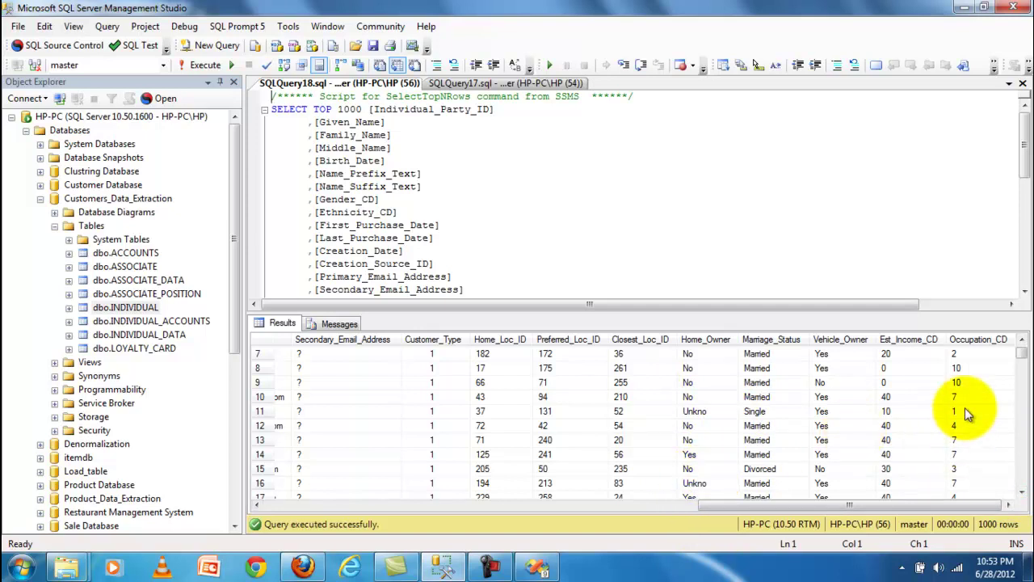
left_click_drag(1024, 355, 1026, 364)
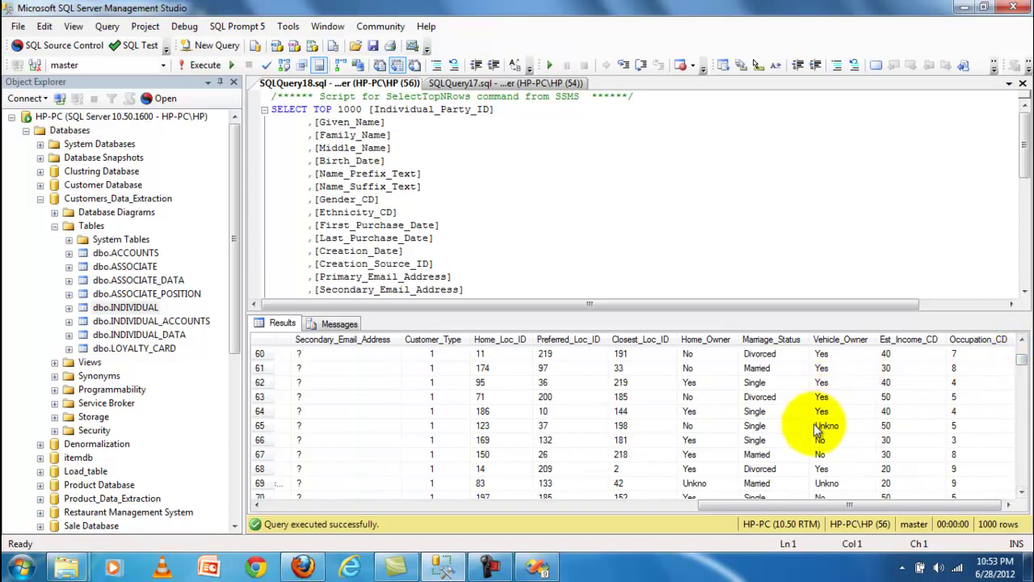
left_click(817, 428)
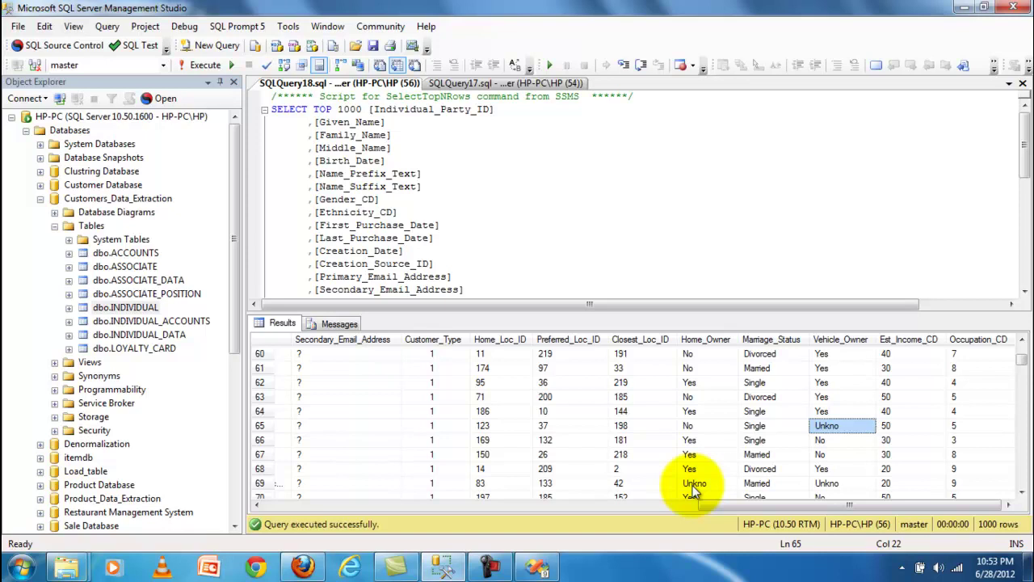
left_click_drag(718, 504, 655, 543)
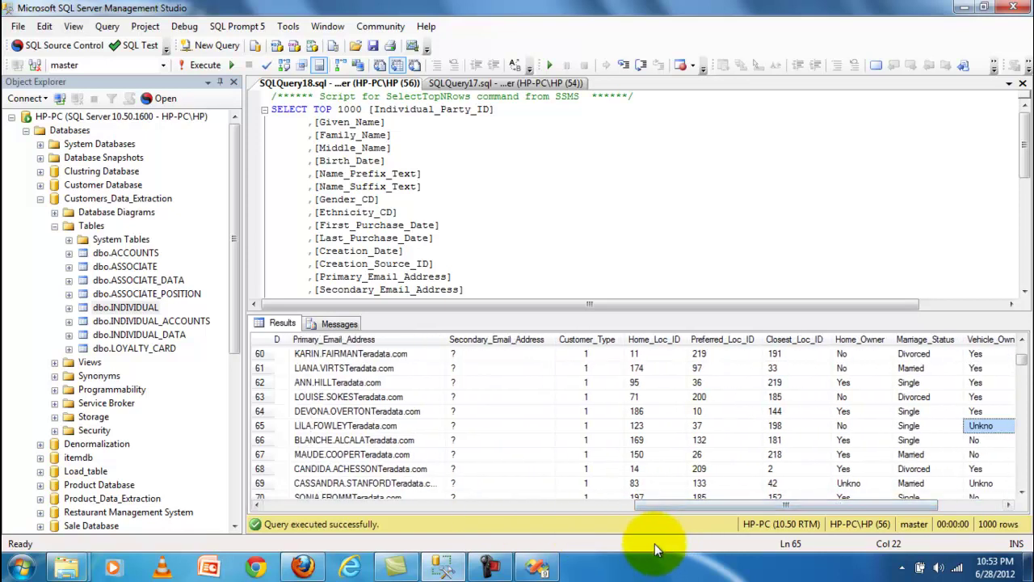
Switch to Visual Studio and open the Split Individual Source into Unkno & Correct data flow in Missing_Values.dtsx.
left_click_drag(657, 505, 724, 507)
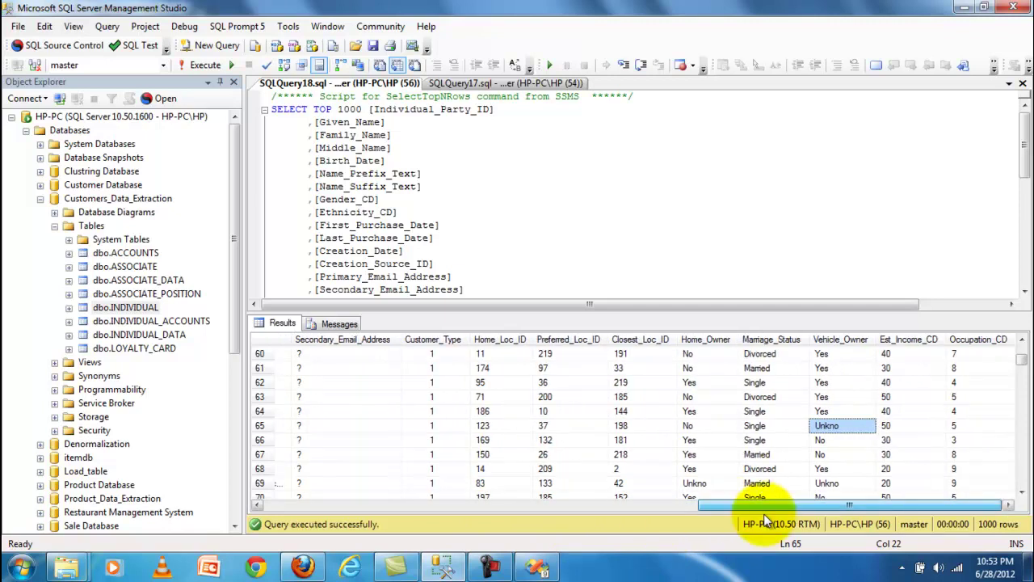
left_click(526, 572)
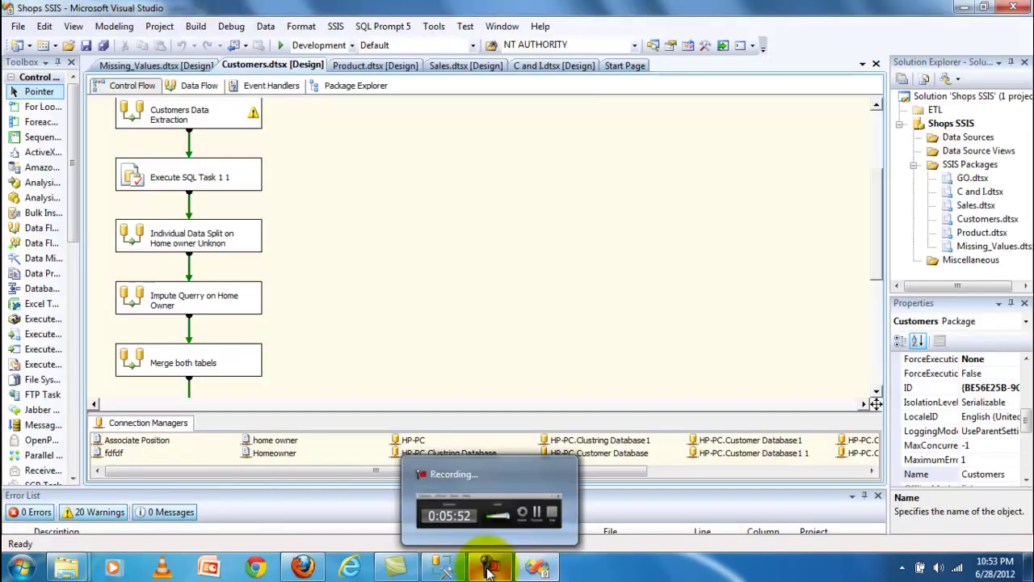
left_click(440, 569)
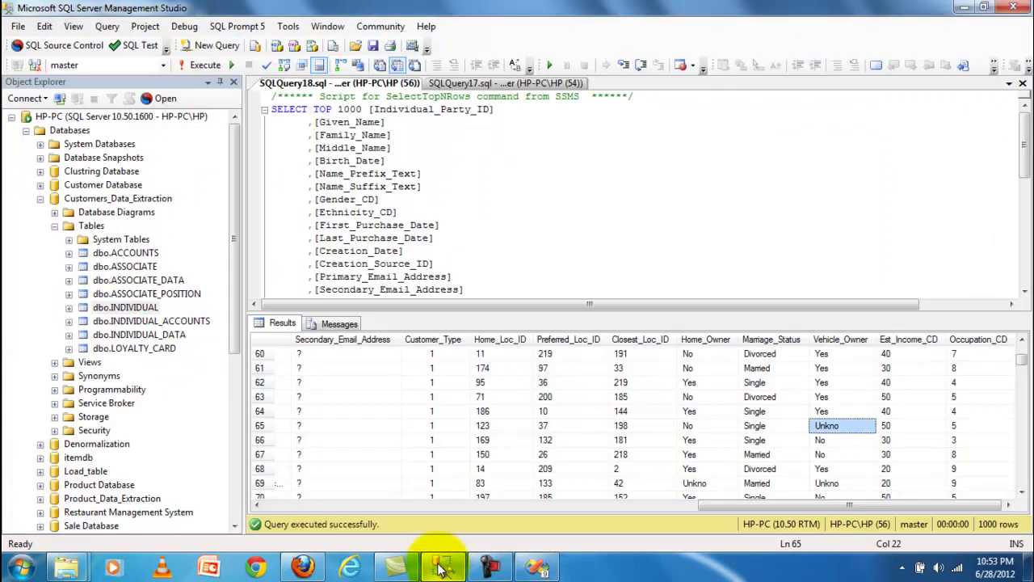
left_click(537, 568)
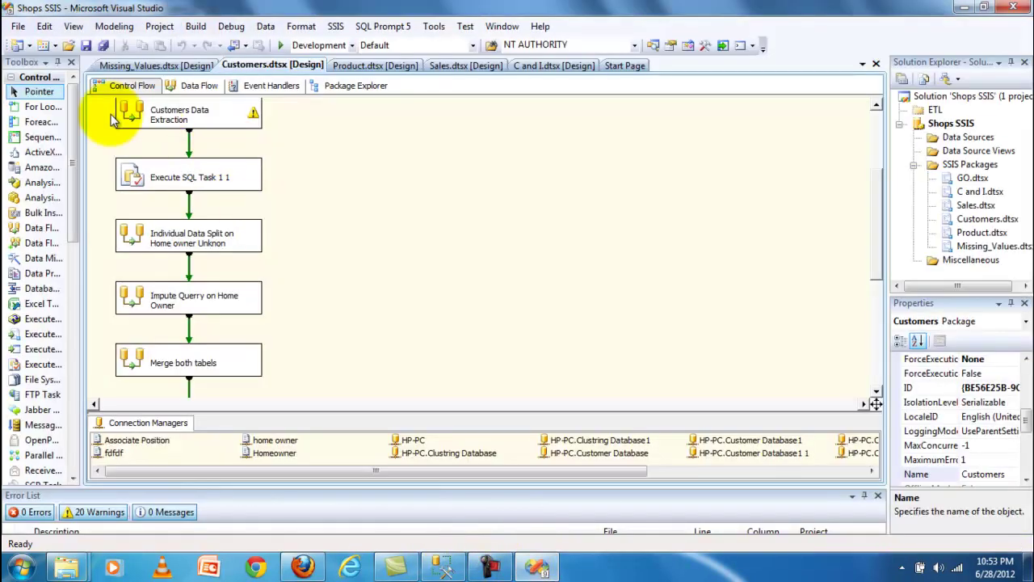
left_click(162, 66)
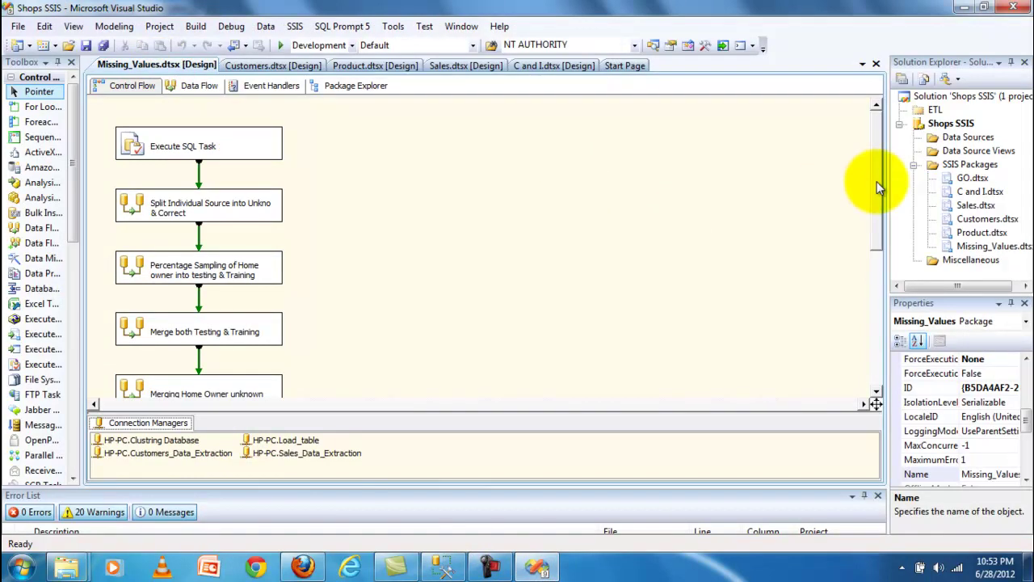
double_click(180, 211)
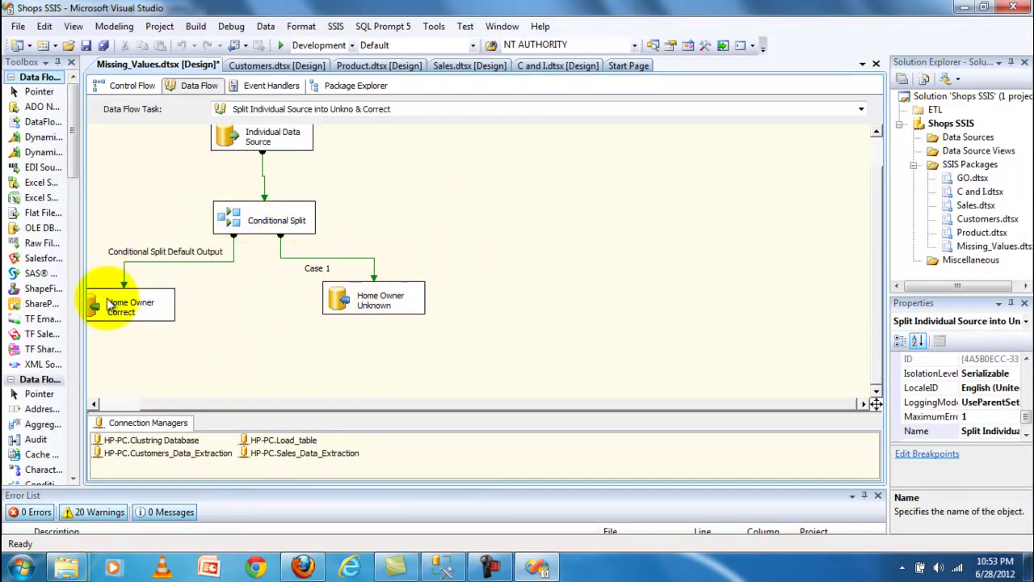
Look over the data flows for percentage sampling of home owners and for merging testing and training data, ending on the sampling one.
left_click(139, 85)
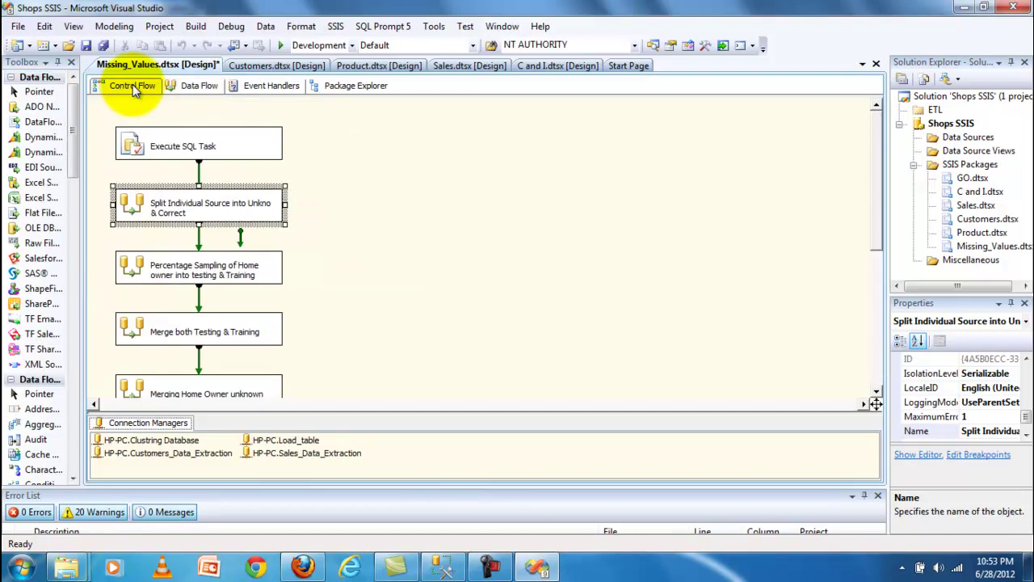
double_click(182, 282)
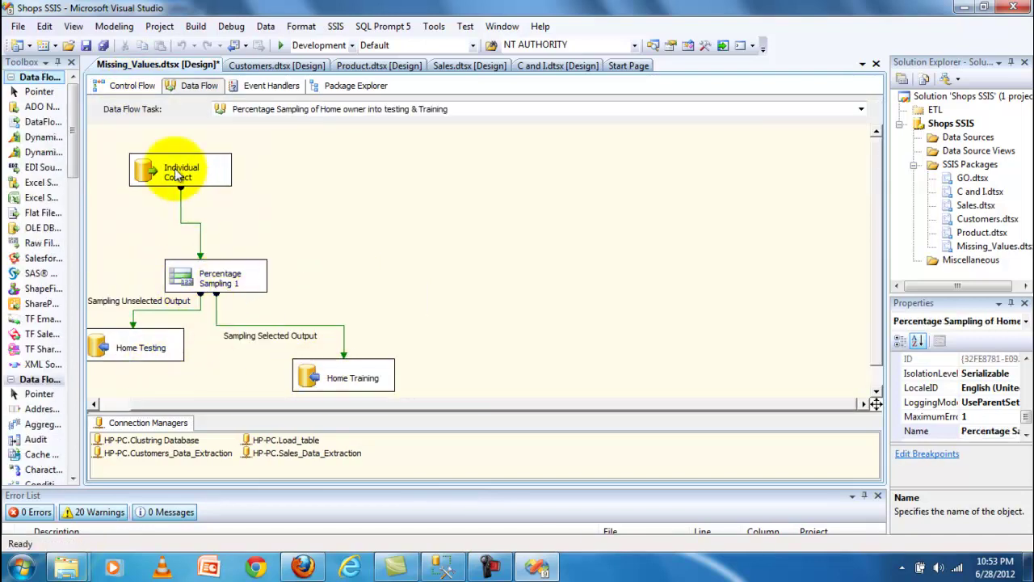
left_click(134, 87)
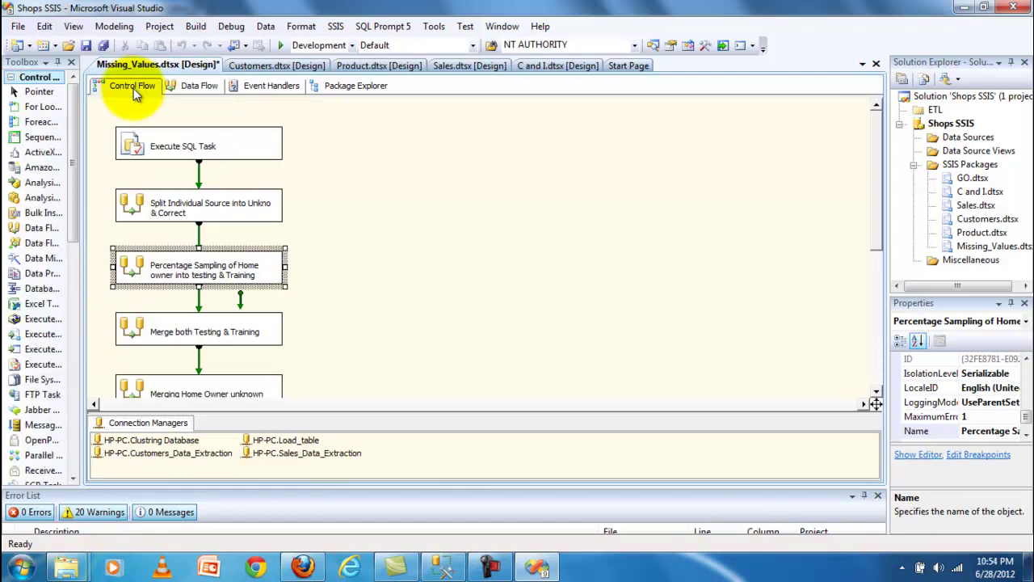
double_click(162, 338)
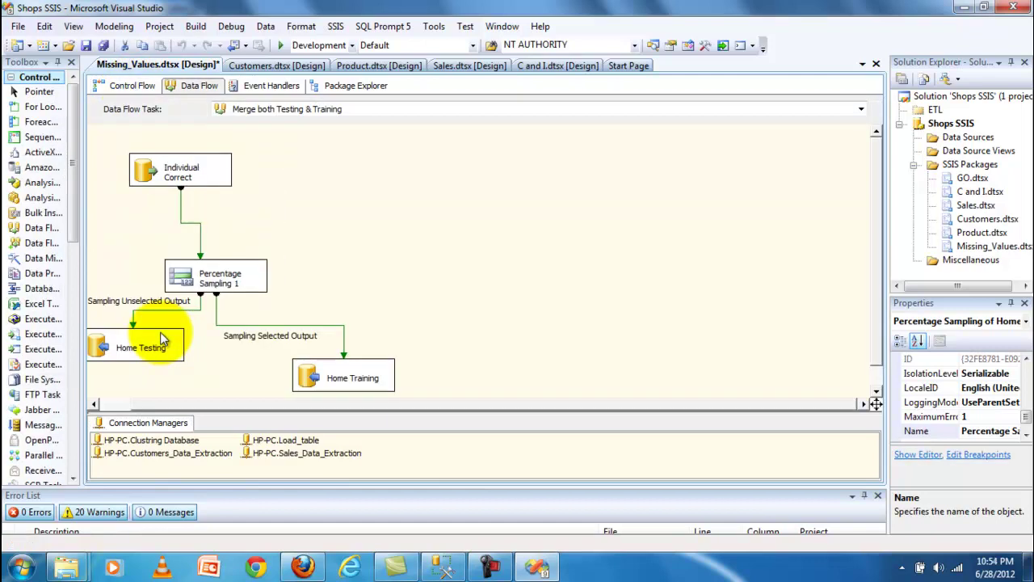
left_click(143, 84)
double_click(182, 265)
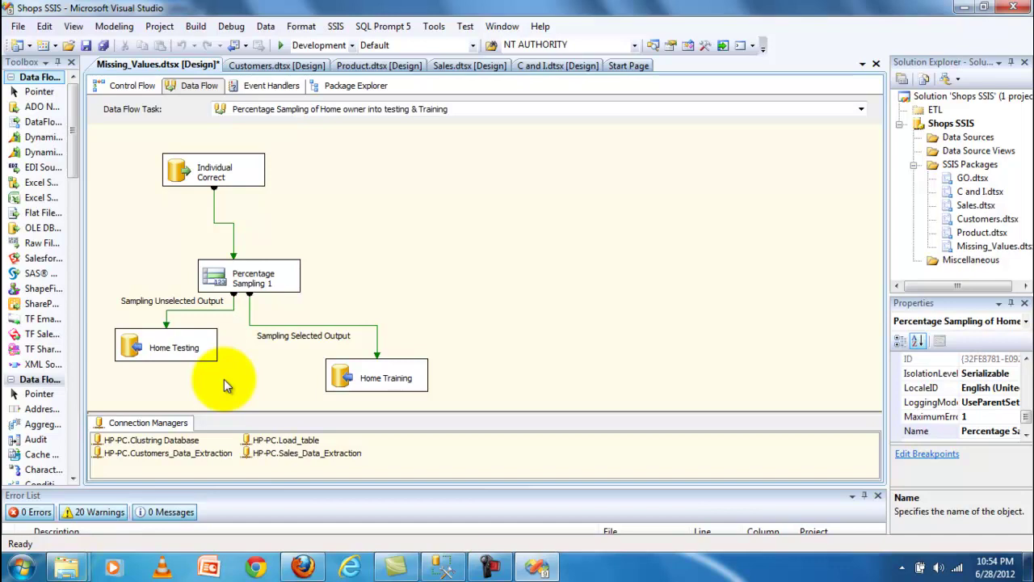
Switch to Windows Explorer, go up from imp diagrams to its parent folder and open the facet table 3 image.
mouse_move(59, 573)
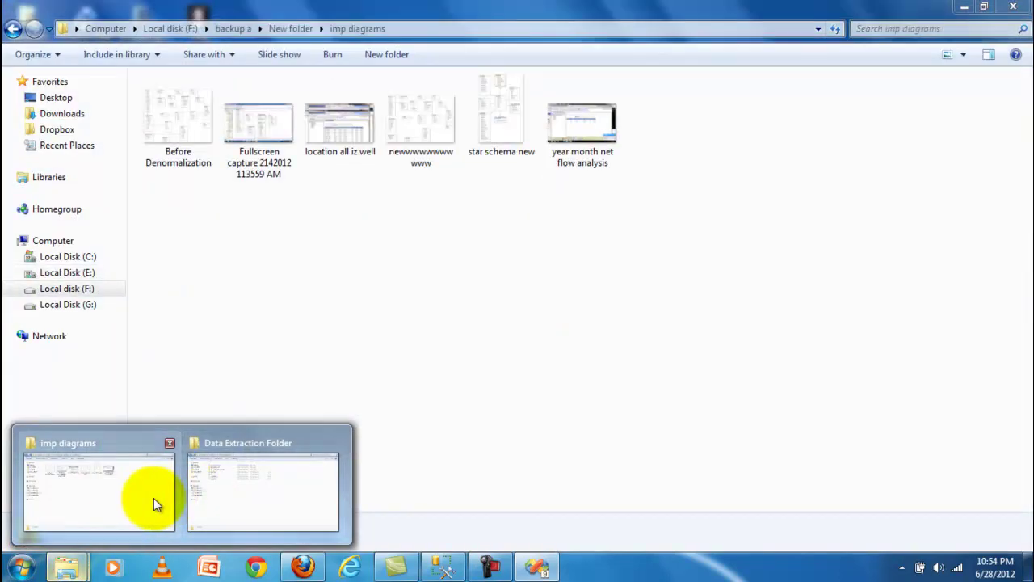
left_click(153, 498)
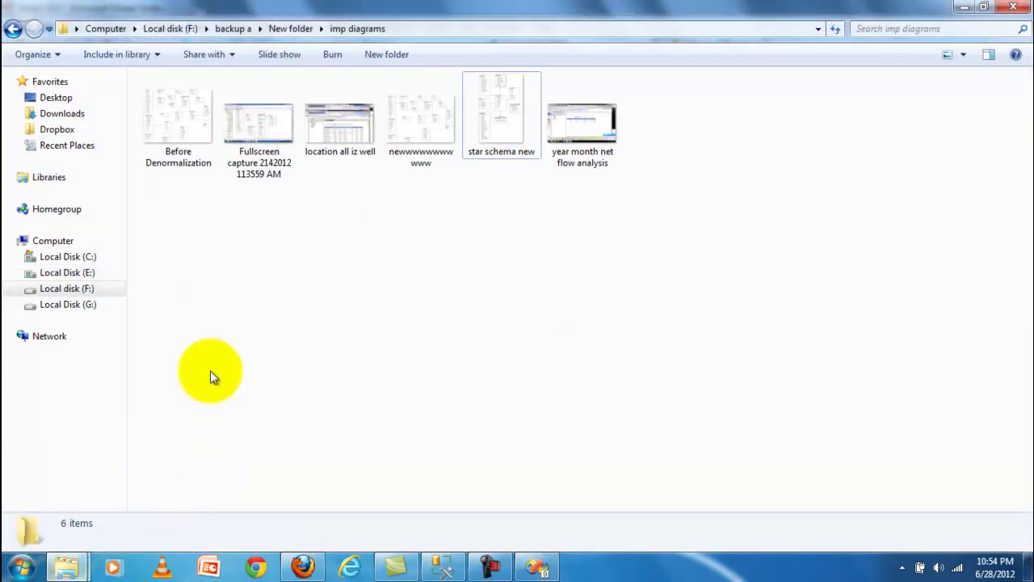
left_click(293, 31)
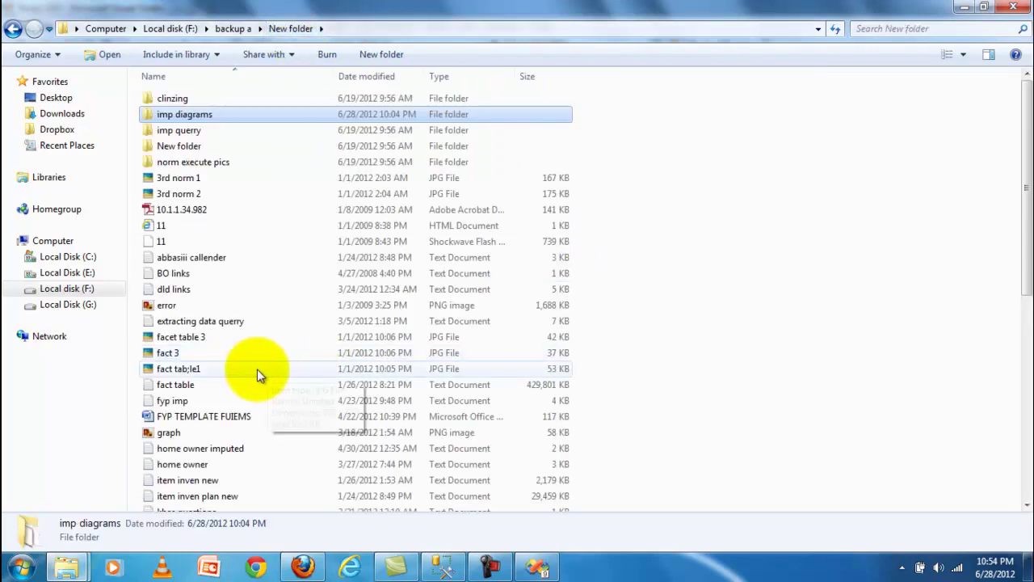
left_click(218, 339)
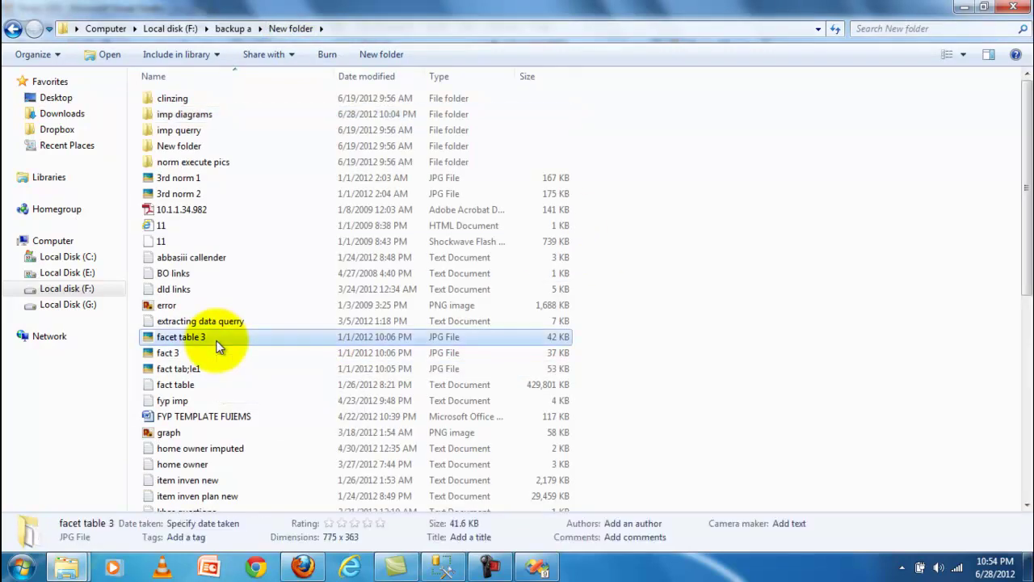
double_click(217, 341)
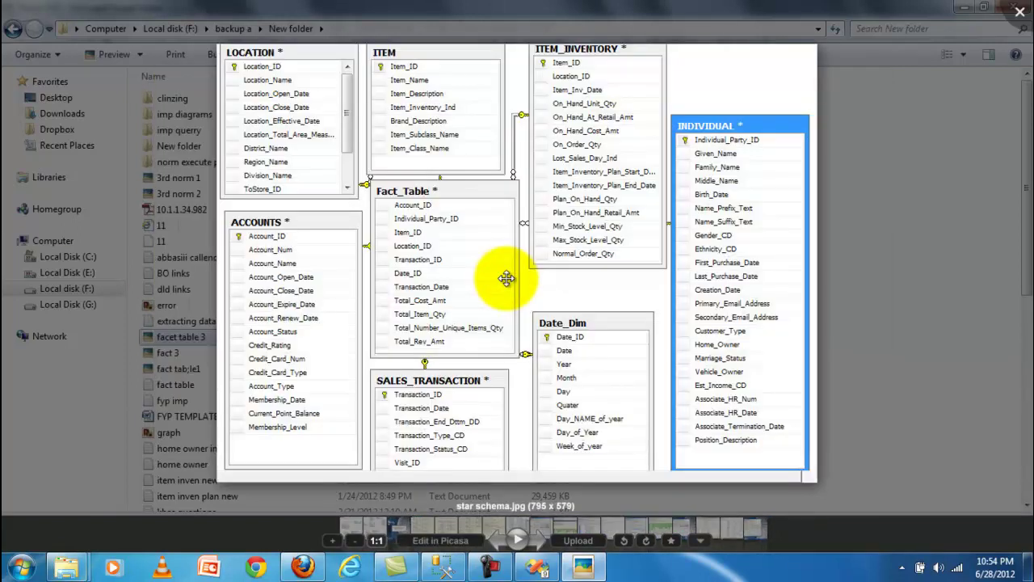
Browse the folder's images from the star schema to the M Vehicle Training association rules screenshot, and close the viewer.
key("Right")
key("Right")
key("Right")
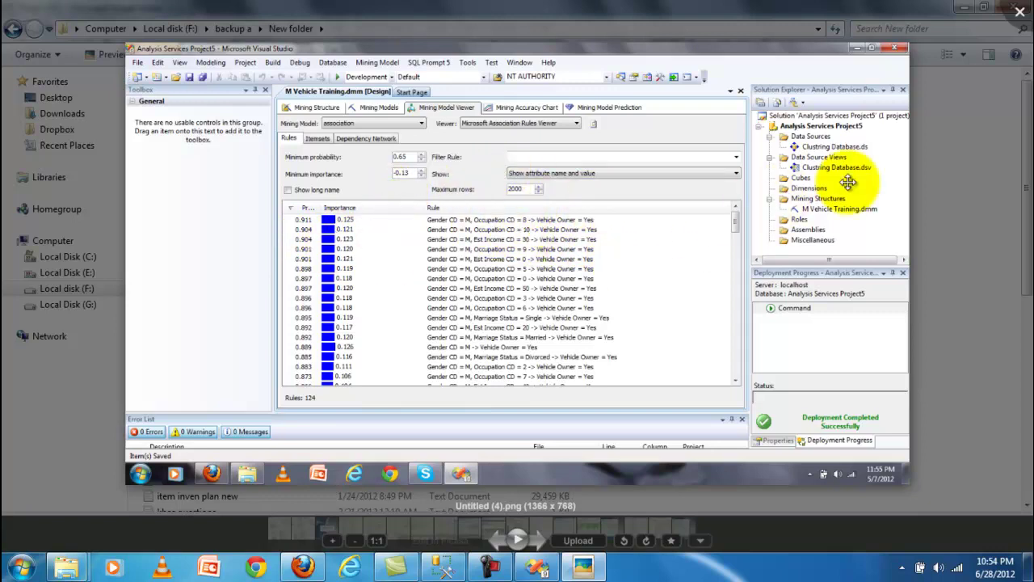
left_click(1022, 8)
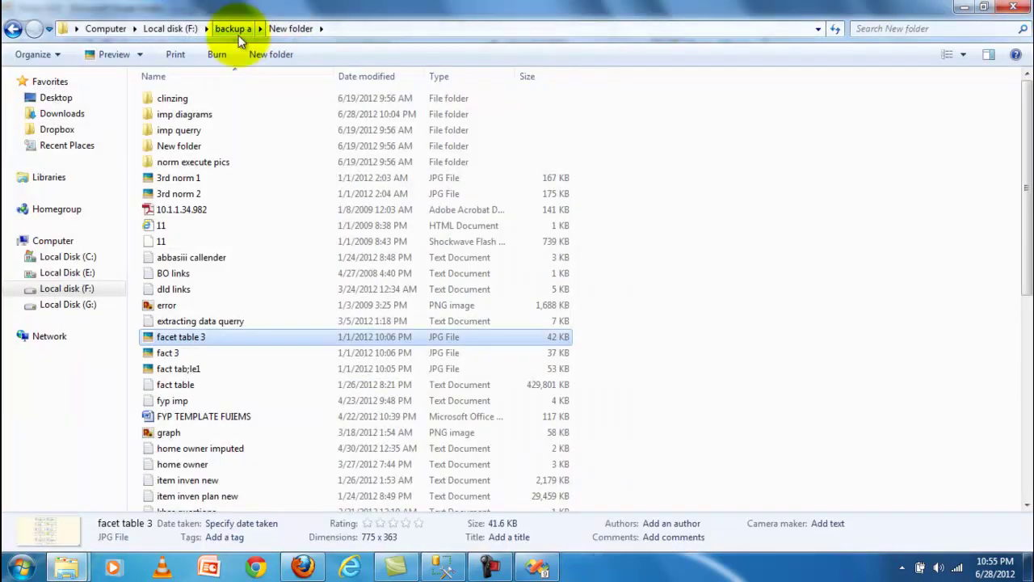
Reopen the facet table 3 image, browse to Untitled (4).png to examine the mining model's rules, and close the viewer.
double_click(198, 333)
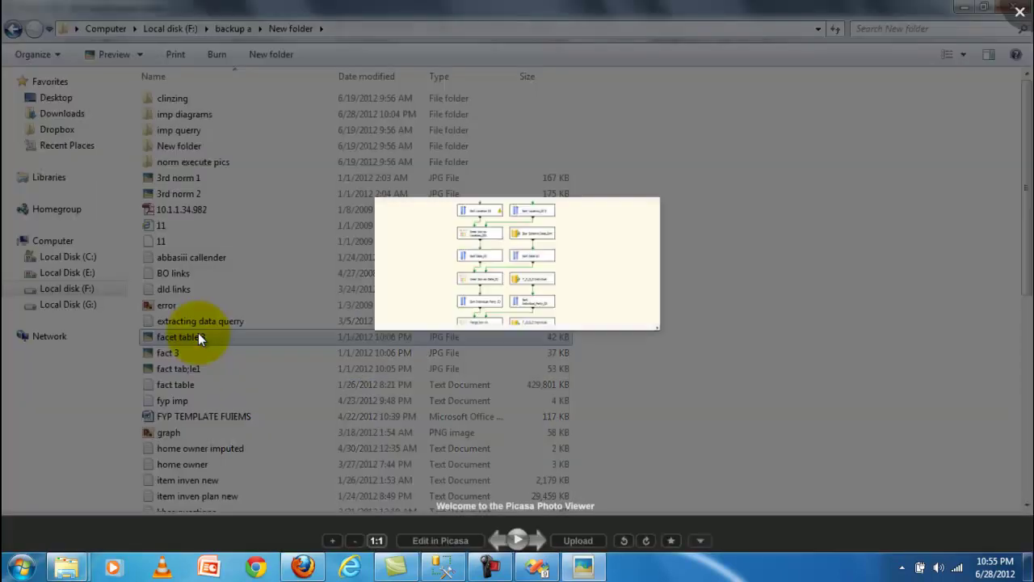
scroll(769, 411, "down", 3)
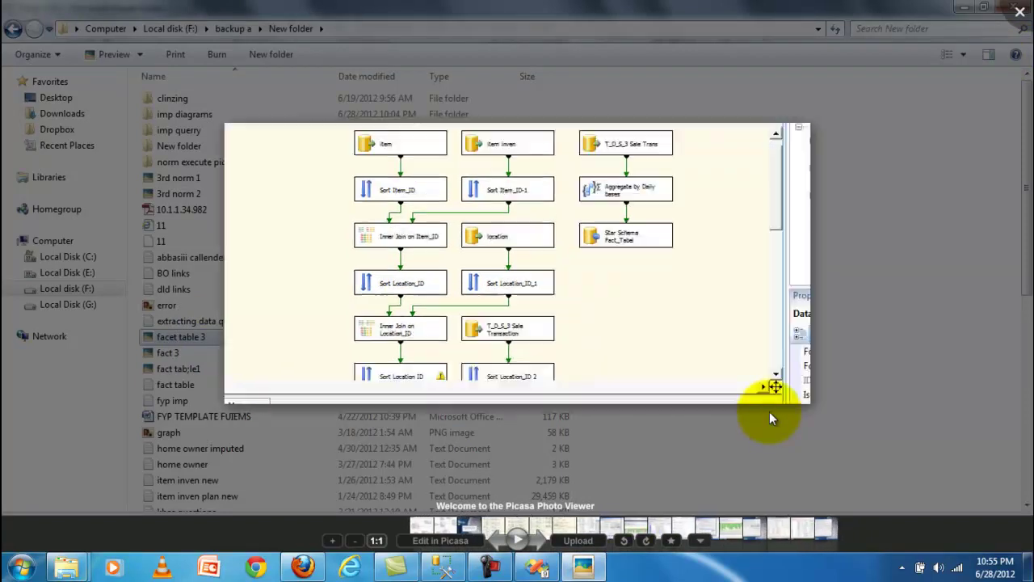
scroll(769, 411, "down", 1)
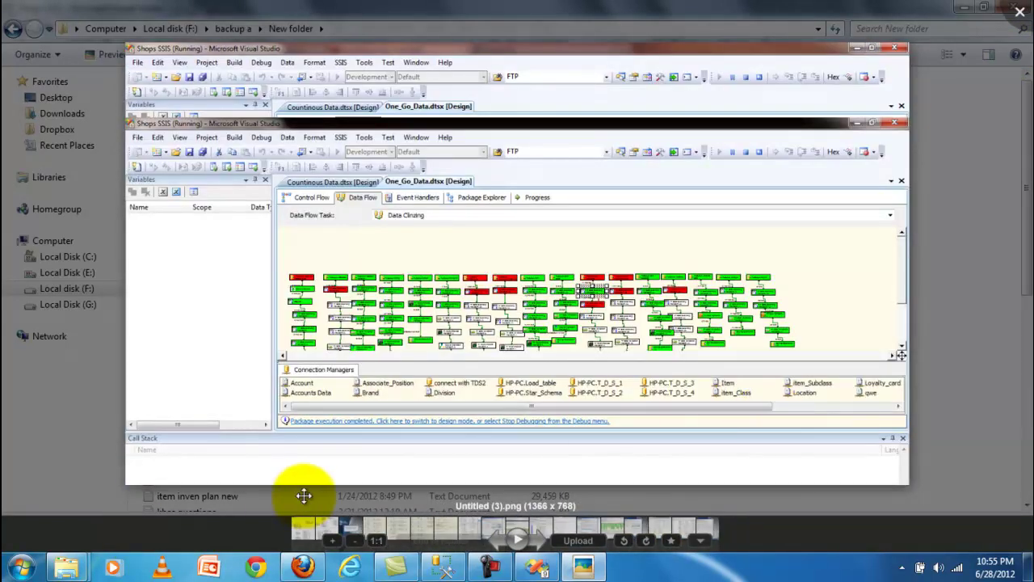
scroll(347, 294, "down", 1)
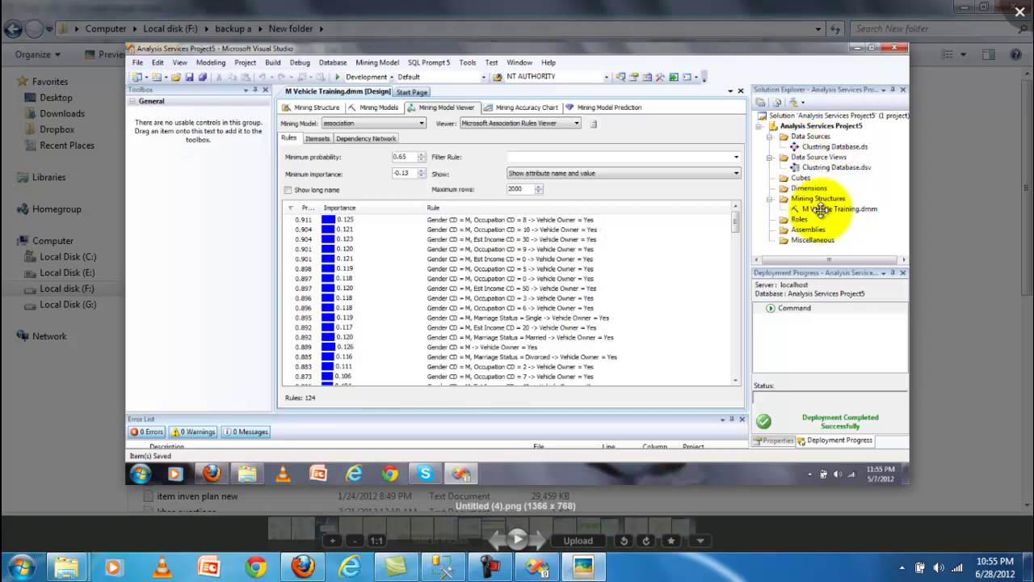
left_click(1019, 14)
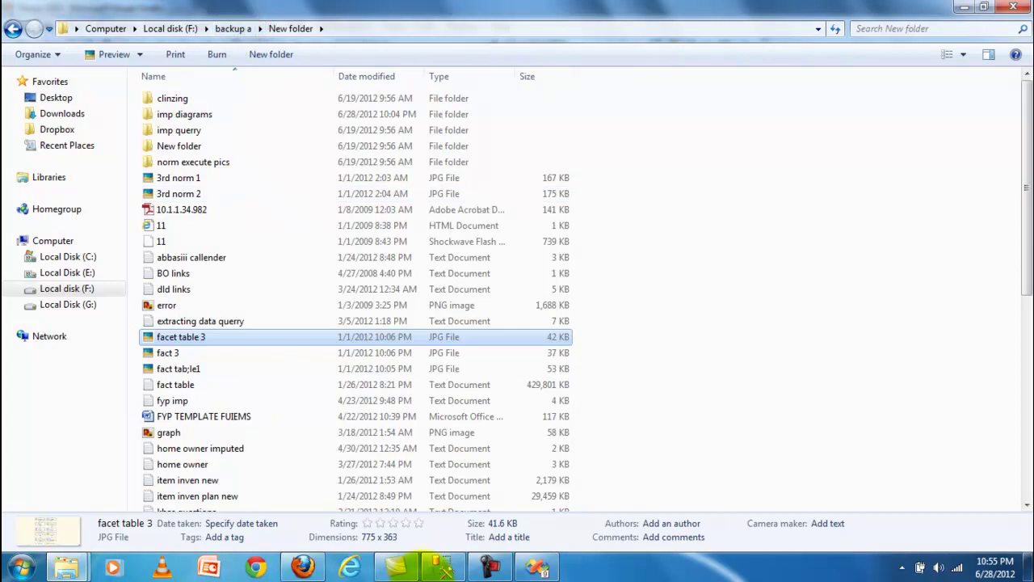
Switch to Visual Studio, run the Customers.dtsx package and open its Individual Data Split on Home owner Unknon data flow.
mouse_move(494, 571)
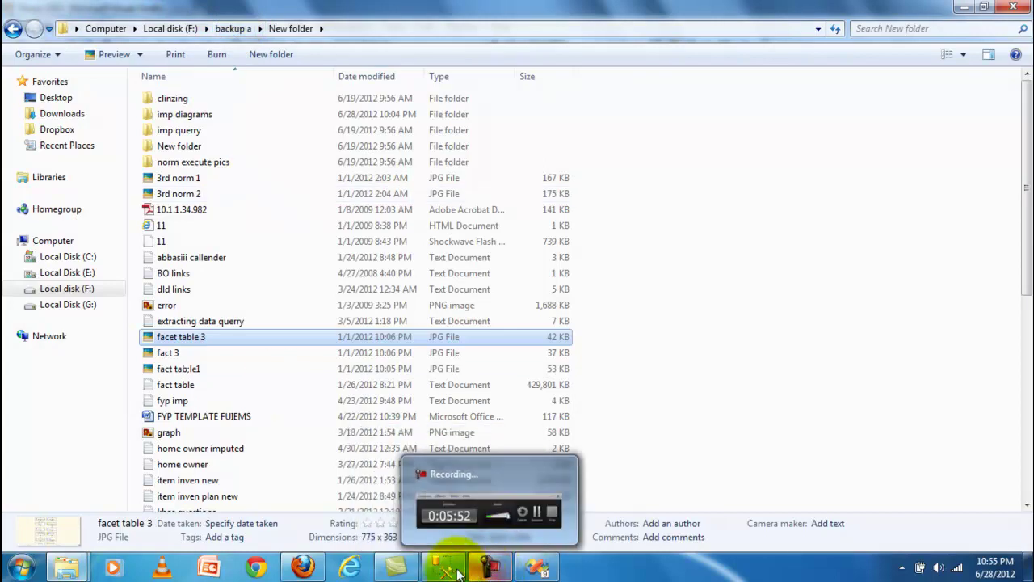
left_click(537, 568)
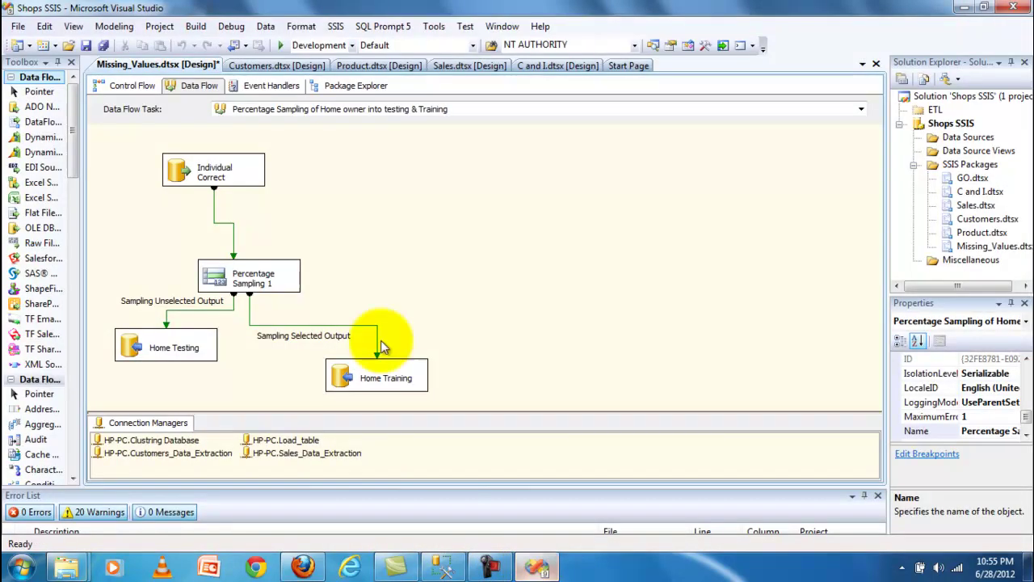
left_click(267, 68)
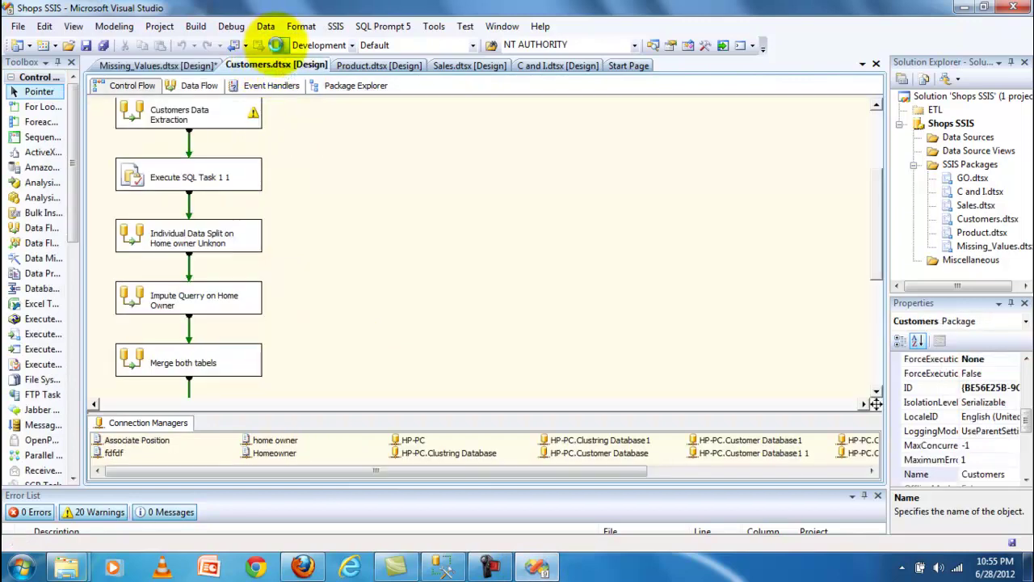
left_click(275, 45)
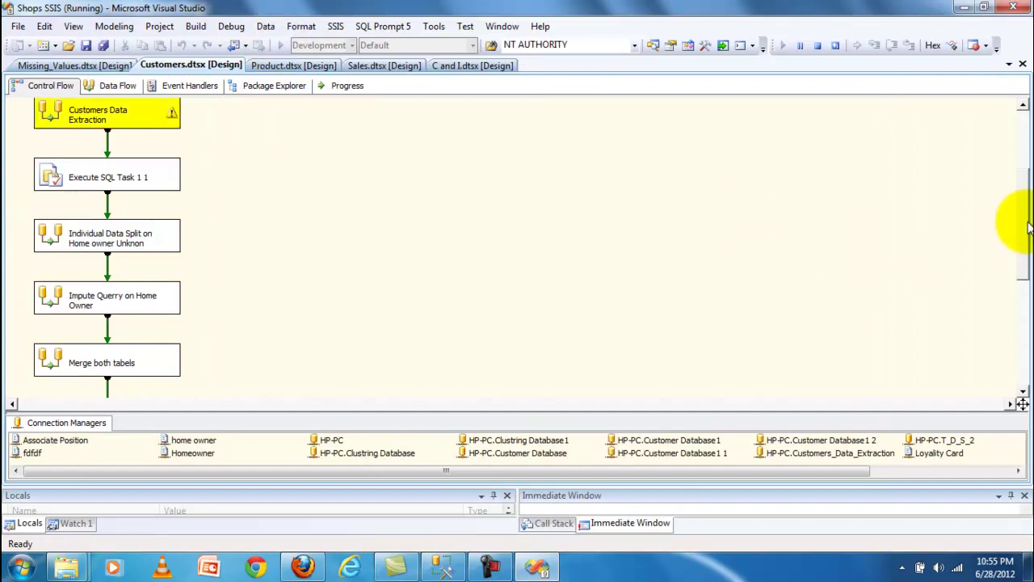
mouse_move(1028, 229)
left_mouse_down()
mouse_move(1016, 162)
mouse_move(1029, 230)
mouse_move(1018, 240)
left_mouse_up()
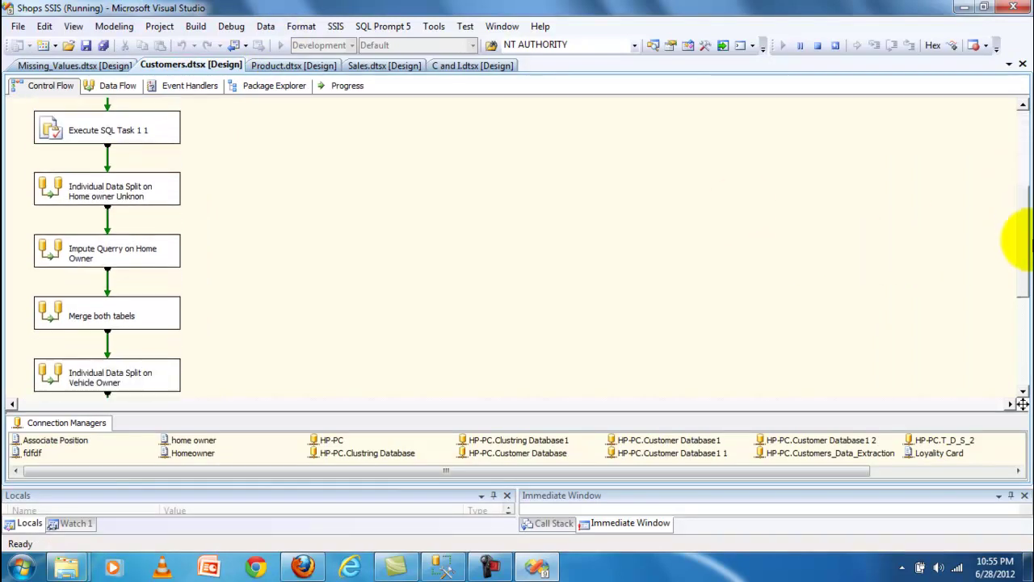
double_click(75, 194)
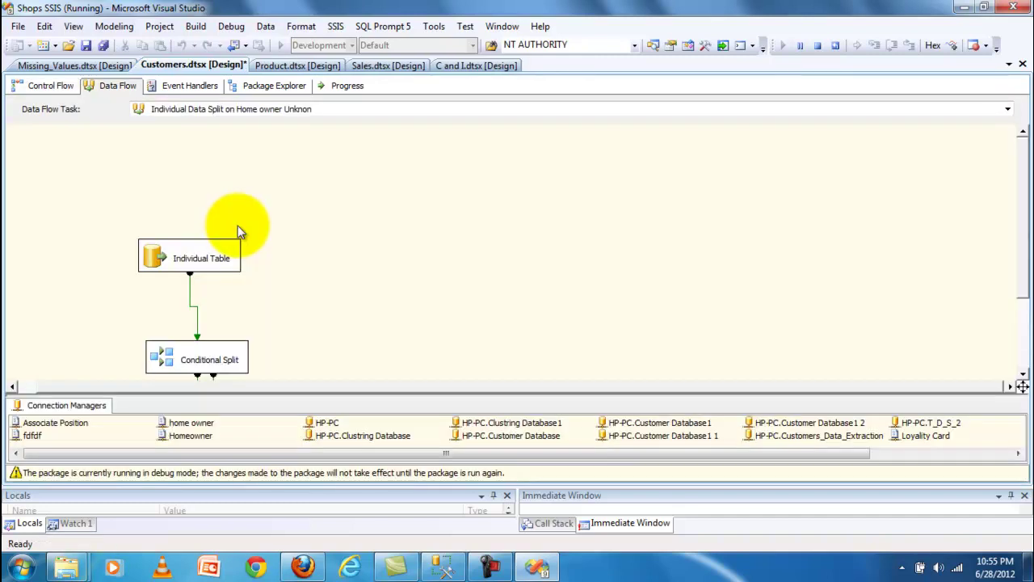